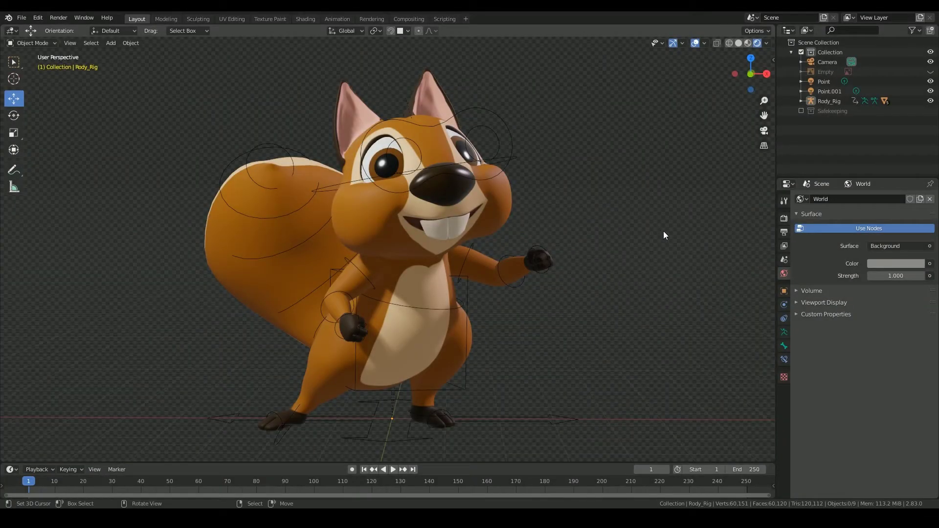
# Switch the second viewport to the Shader Editor, hide its sidebar and frame all nodes.
pyautogui.moveTo(604, 254); pyautogui.dragTo(168, 249, button='middle')
pyautogui.click(169, 249)
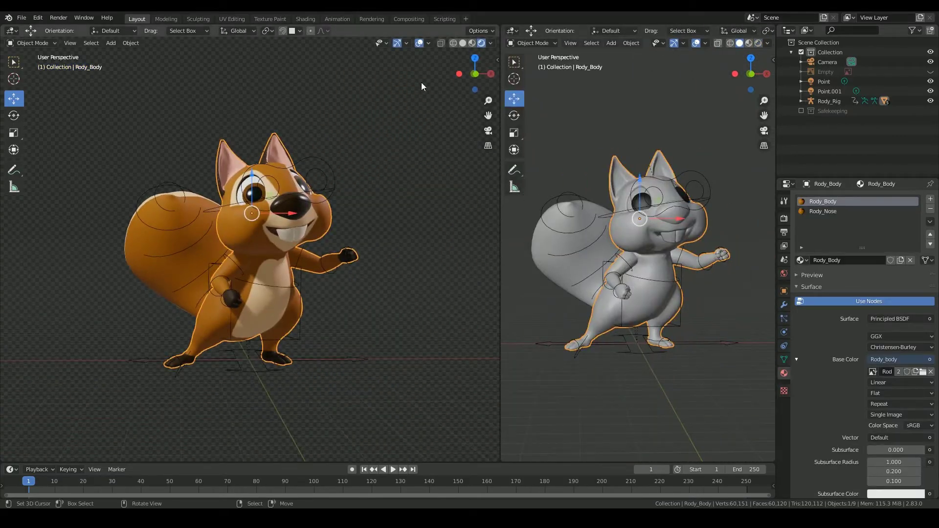
pyautogui.click(512, 30)
pyautogui.click(536, 101)
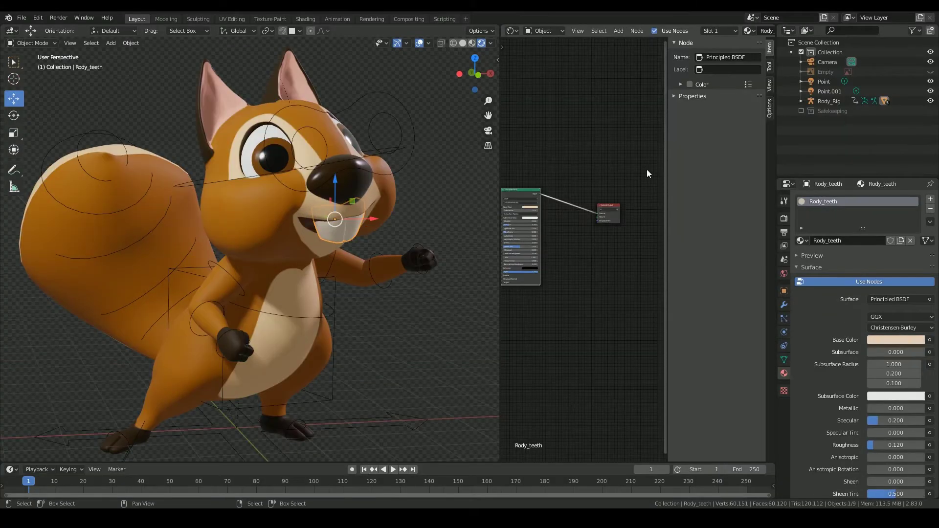
pyautogui.press('n')
pyautogui.press('Home')
# Select the squirrel's body and move its image texture node close to the Principled BSDF node.
pyautogui.click(380, 177)
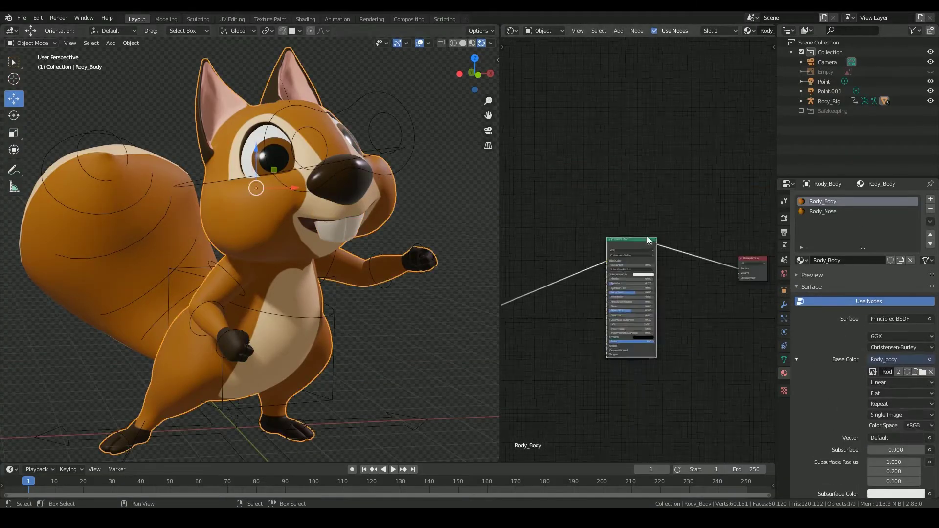
pyautogui.scroll(-5, 647, 240)
pyautogui.moveTo(526, 288); pyautogui.dragTo(582, 264)
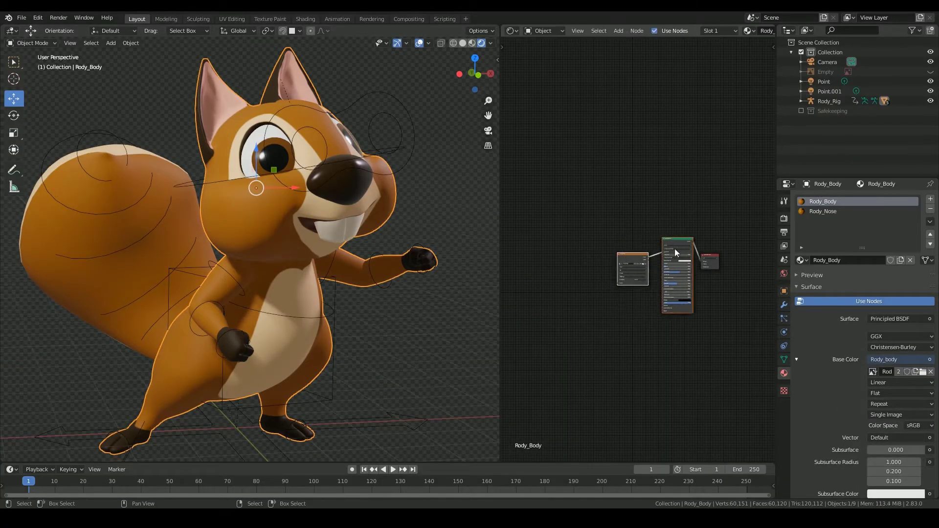
pyautogui.press('Home')
# Examine the node setups of the right eye's white, brown and black materials.
pyautogui.click(260, 142)
pyautogui.press('Home')
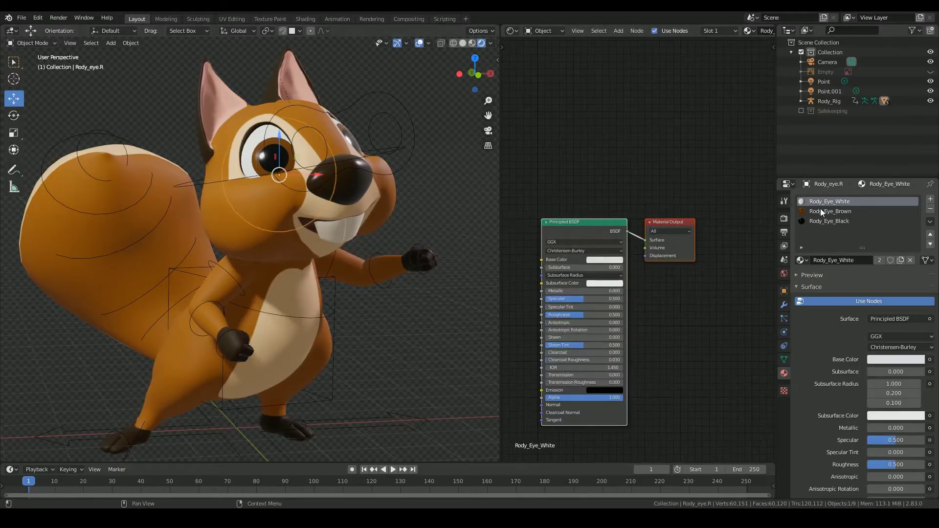
pyautogui.click(820, 211)
pyautogui.click(812, 222)
pyautogui.press('Home')
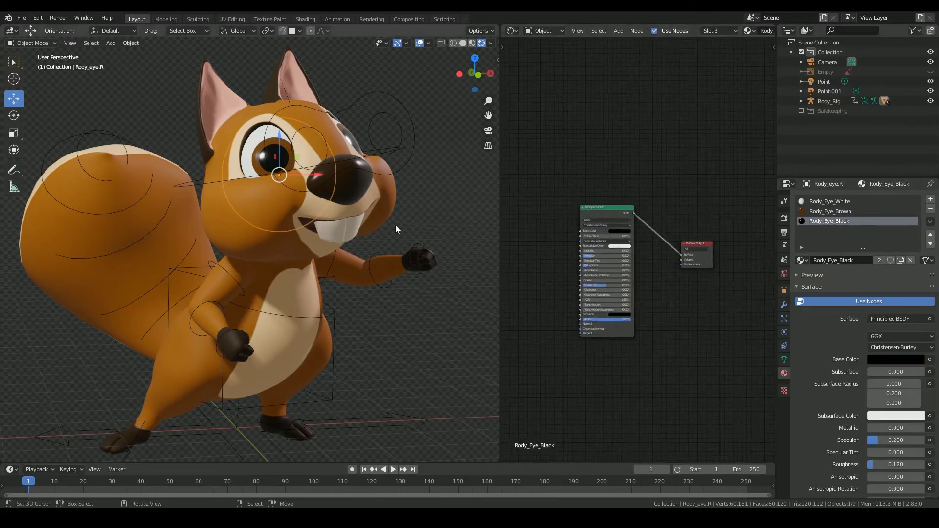
# Select the teeth, widen the Shader Editor and move the Principled BSDF node farther from the Material Output.
pyautogui.click(337, 221)
pyautogui.press('KP_Decimal')
pyautogui.press('Home')
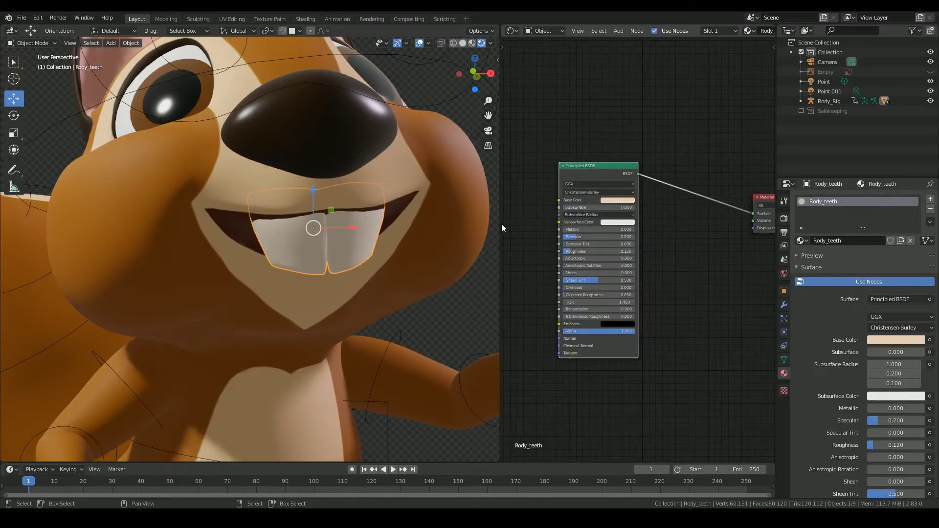
pyautogui.moveTo(500, 228); pyautogui.dragTo(322, 245)
pyautogui.press('Home')
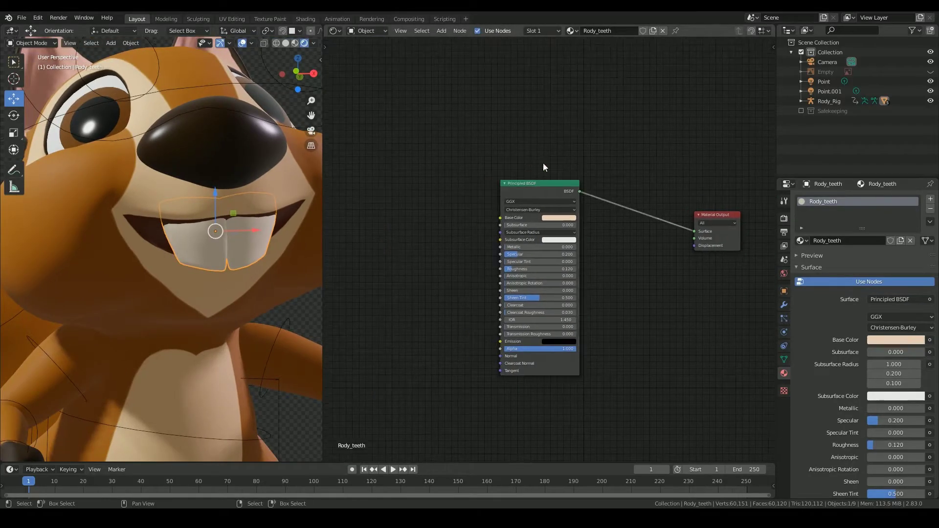
pyautogui.moveTo(541, 184); pyautogui.dragTo(433, 152)
pyautogui.scroll(2, 430, 246)
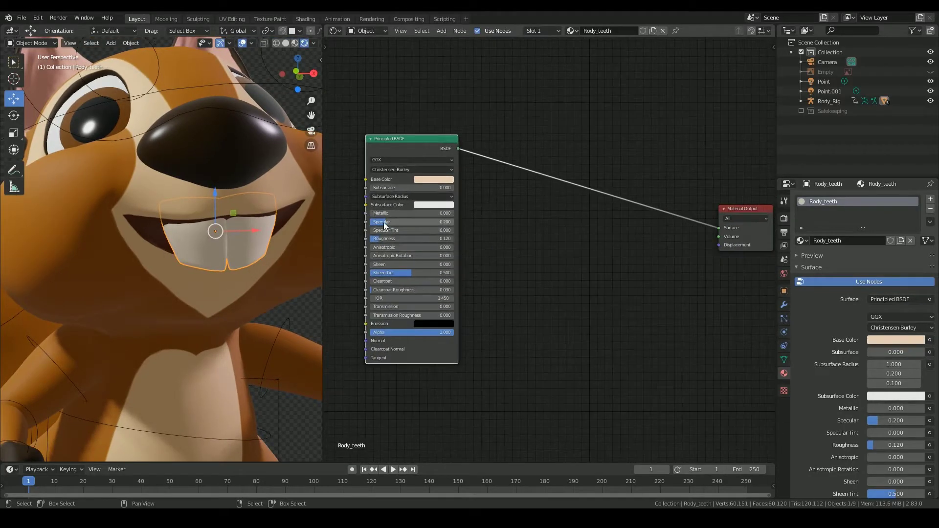
# Insert Shader to RGB and ColorRamp nodes between the teeth material's Principled BSDF and Material Output.
pyautogui.moveTo(264, 272)
pyautogui.mouseDown(button='middle')
pyautogui.moveTo(228, 233)
pyautogui.moveTo(251, 288)
pyautogui.moveTo(269, 269)
pyautogui.mouseUp(button='middle')
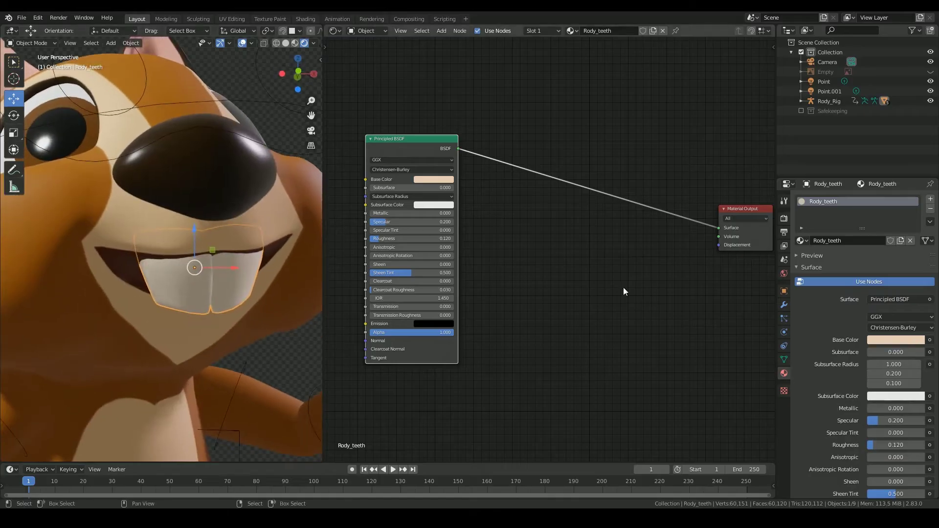
pyautogui.moveTo(497, 364)
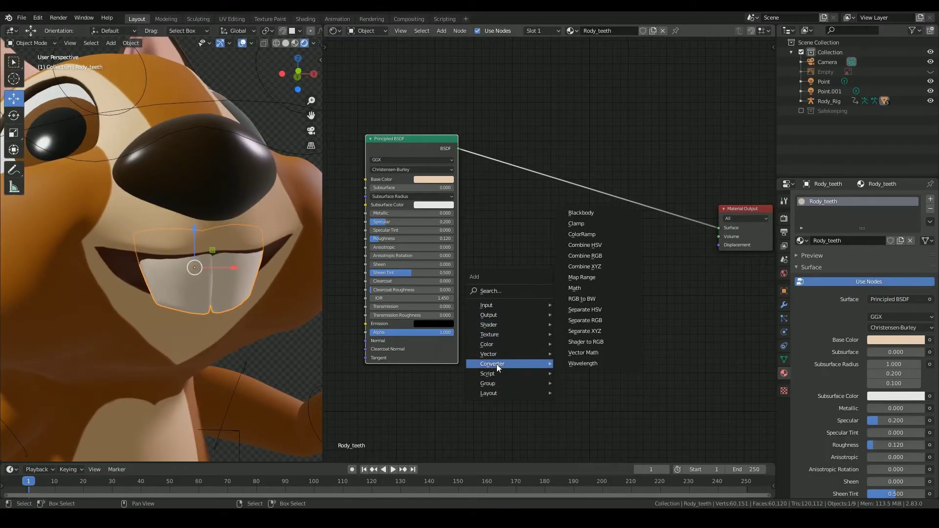
pyautogui.click(589, 342)
pyautogui.click(516, 176)
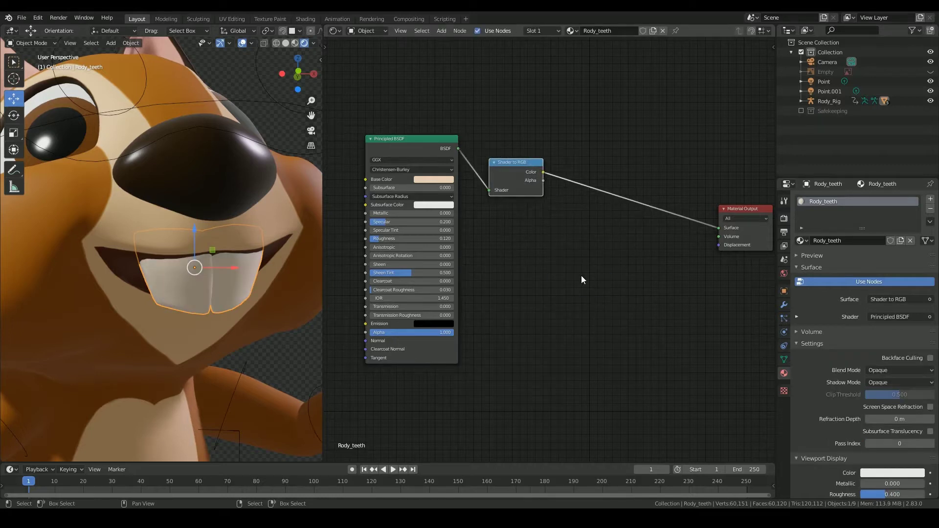
pyautogui.hotkey('shift', 'a')
pyautogui.click(644, 296)
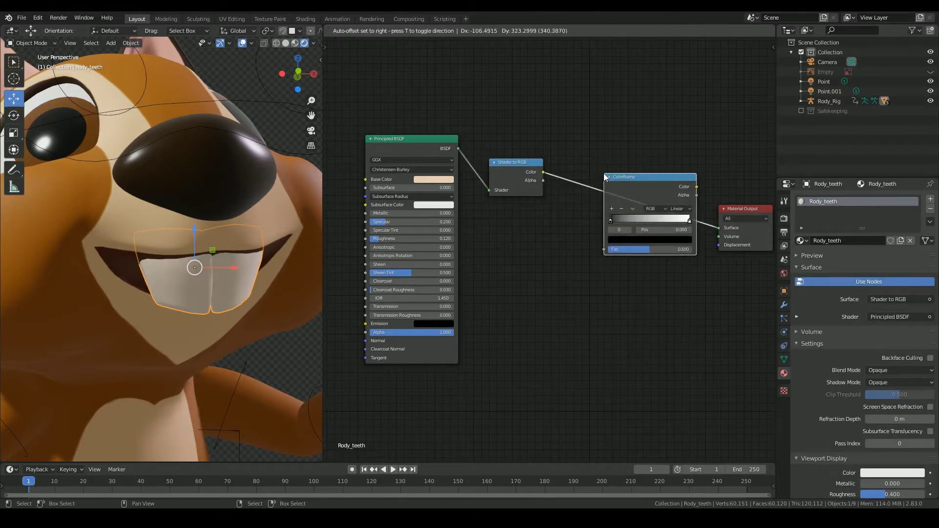
pyautogui.click(596, 177)
# Set the teeth ColorRamp's interpolation to Constant and move its white stop to position 0.327.
pyautogui.moveTo(680, 220); pyautogui.dragTo(615, 225)
pyautogui.click(666, 209)
pyautogui.click(680, 250)
pyautogui.moveTo(259, 241); pyautogui.dragTo(236, 245, button='middle')
pyautogui.scroll(2, 235, 245)
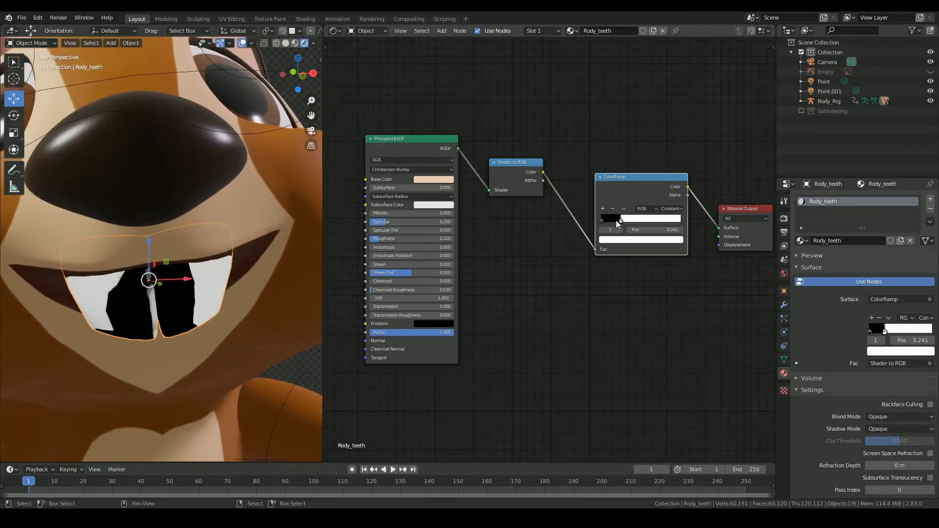
pyautogui.moveTo(620, 220); pyautogui.dragTo(630, 222)
pyautogui.moveTo(218, 239); pyautogui.dragTo(248, 227, button='middle')
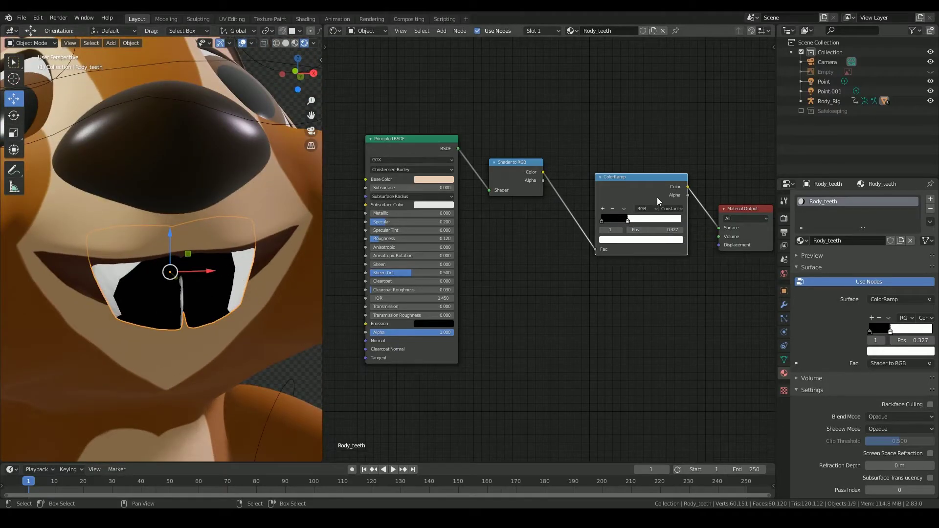
# Sample the Principled BSDF's base color into both stops of the teeth ColorRamp.
pyautogui.click(632, 241)
pyautogui.click(663, 206)
pyautogui.click(443, 179)
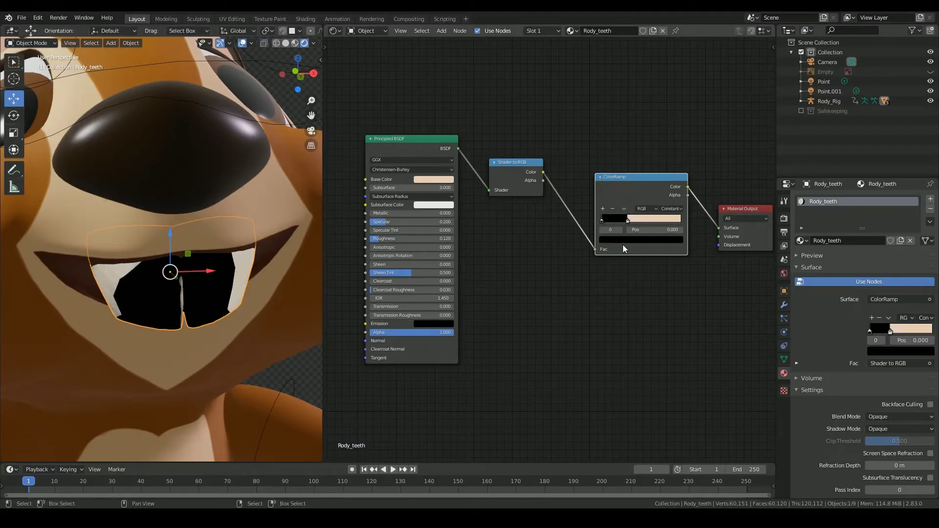
pyautogui.click(624, 239)
pyautogui.click(664, 205)
pyautogui.click(665, 219)
pyautogui.click(663, 239)
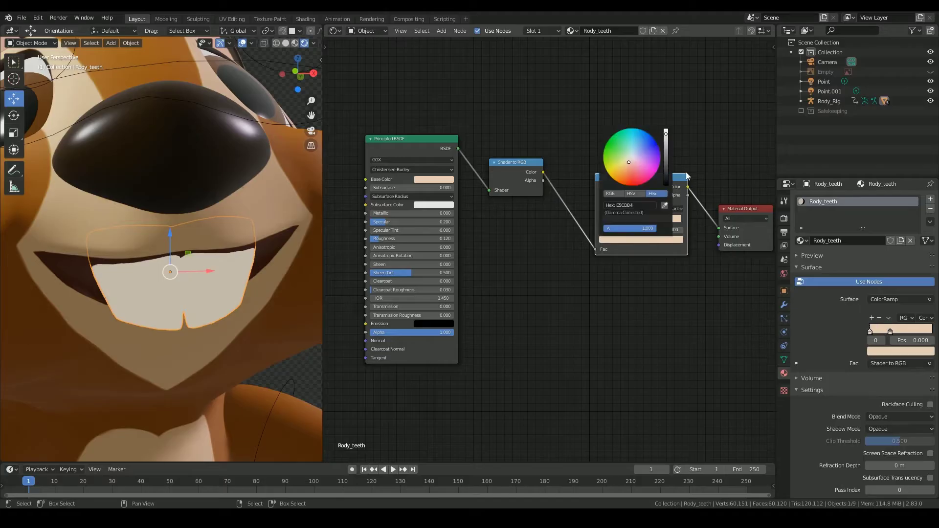
# Darken the teeth ColorRamp's first stop to about hex CCB6A0 and save the file.
pyautogui.moveTo(668, 137); pyautogui.dragTo(666, 141)
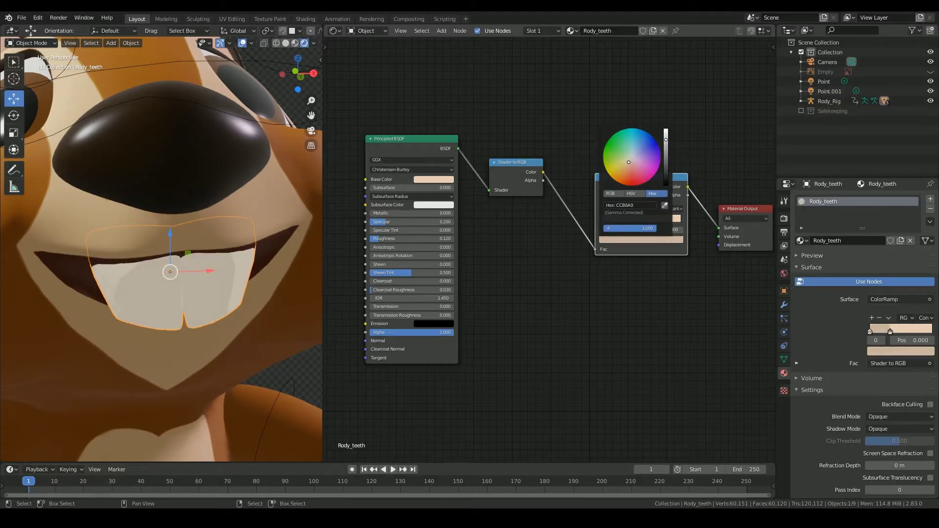
pyautogui.scroll(-1, 120, 239)
pyautogui.moveTo(121, 239)
pyautogui.mouseDown(button='middle')
pyautogui.moveTo(185, 240)
pyautogui.moveTo(116, 236)
pyautogui.moveTo(136, 237)
pyautogui.mouseUp(button='middle')
pyautogui.click(664, 239)
pyautogui.scroll(-1, 240, 303)
pyautogui.moveTo(239, 303); pyautogui.dragTo(227, 288, button='middle')
pyautogui.hotkey('alt', 'a')
pyautogui.hotkey('ctrl', 's')
pyautogui.moveTo(211, 232)
pyautogui.mouseDown(button='middle')
pyautogui.moveTo(192, 222)
pyautogui.moveTo(258, 249)
pyautogui.moveTo(193, 226)
pyautogui.mouseUp(button='middle')
pyautogui.hotkey('ctrl', 's')
# Select the right eye and move its black material's Principled BSDF node away from the Material Output.
pyautogui.scroll(4, 121, 229)
pyautogui.moveTo(74, 227); pyautogui.dragTo(119, 212, button='middle')
pyautogui.scroll(1, 122, 228)
pyautogui.rightClick(119, 211)
pyautogui.moveTo(692, 206); pyautogui.dragTo(576, 184, button='middle')
pyautogui.moveTo(555, 218); pyautogui.dragTo(393, 184)
pyautogui.scroll(-1, 507, 289)
# Insert Shader to RGB and ColorRamp nodes between Rody_Eye_Black's Principled BSDF and Material Output.
pyautogui.hotkey('shift', 'a')
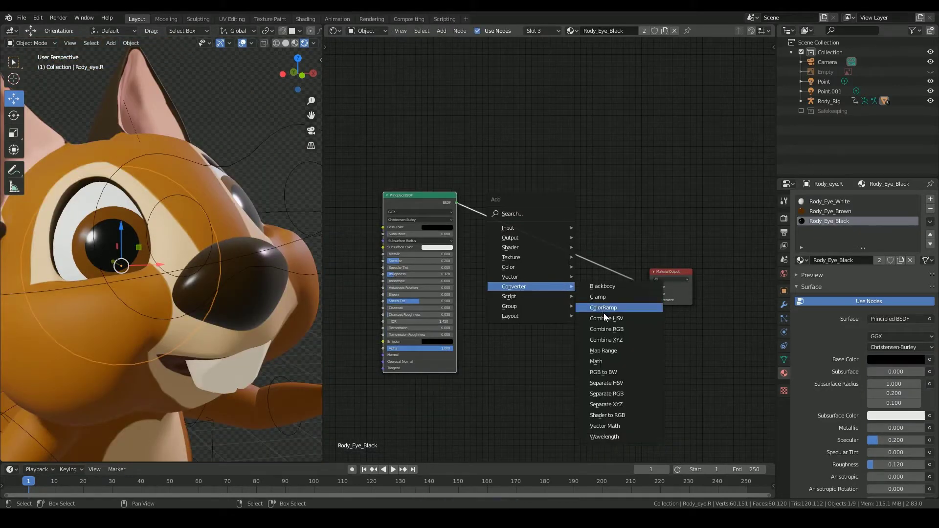
pyautogui.click(606, 415)
pyautogui.click(496, 233)
pyautogui.hotkey('shift', 'a')
pyautogui.moveTo(555, 281)
pyautogui.click(592, 302)
pyautogui.click(583, 256)
# Set the black eye ColorRamp's interpolation to Constant and move its white stop to position 0.609.
pyautogui.moveTo(619, 279); pyautogui.dragTo(609, 278)
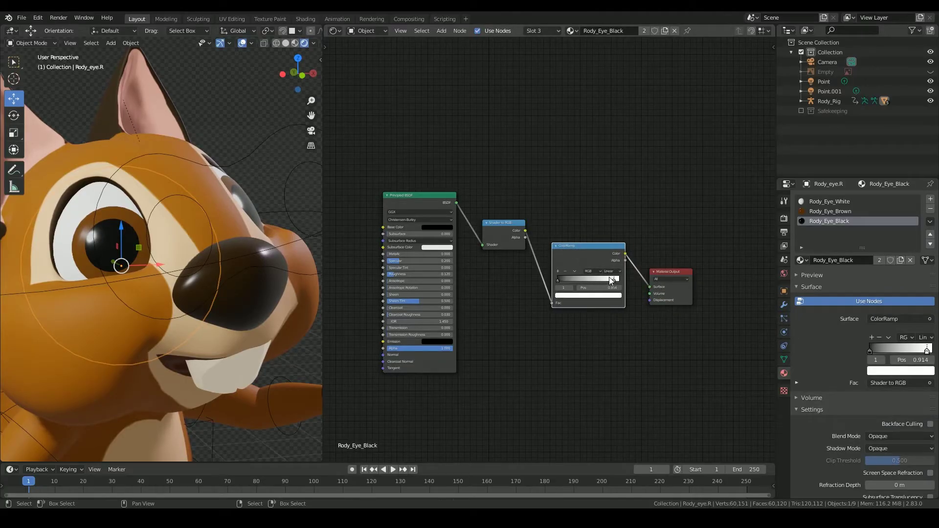
pyautogui.click(610, 304)
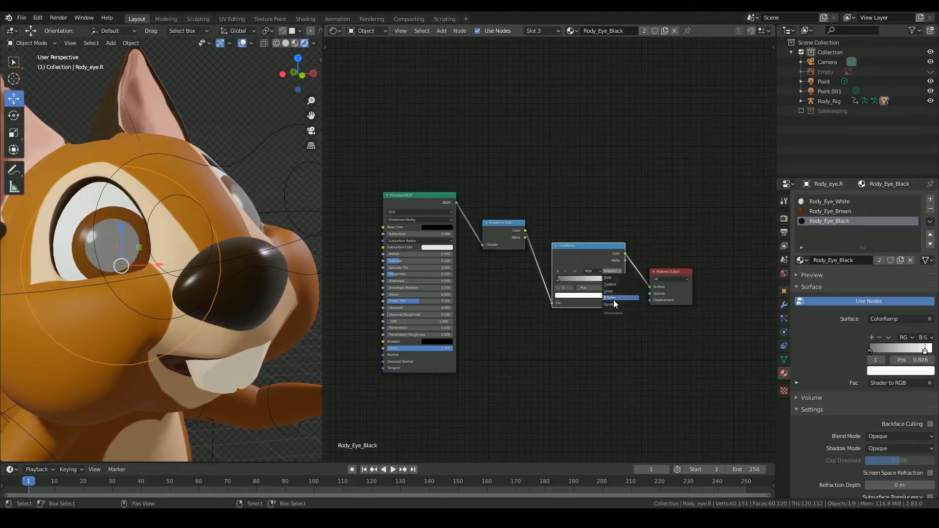
pyautogui.scroll(1, 613, 304)
pyautogui.scroll(2, 612, 307)
pyautogui.moveTo(649, 296); pyautogui.dragTo(588, 299)
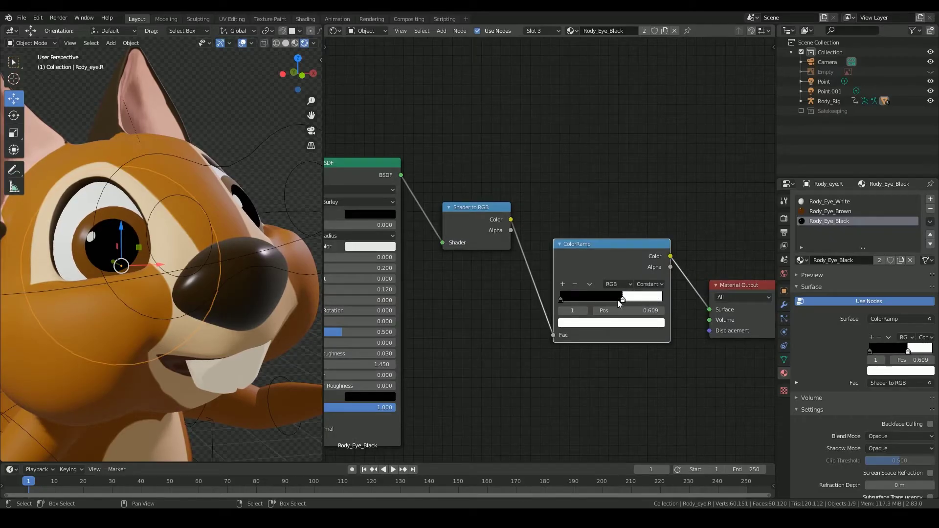
pyautogui.moveTo(199, 259); pyautogui.dragTo(114, 248, button='middle')
pyautogui.scroll(-2, 120, 250)
# Select the black stop of the Rody_Eye_Black ColorRamp and save the file.
pyautogui.click(566, 295)
pyautogui.scroll(-12, 589, 242)
pyautogui.scroll(4, 602, 213)
pyautogui.click(607, 202)
pyautogui.hotkey('ctrl', 's')
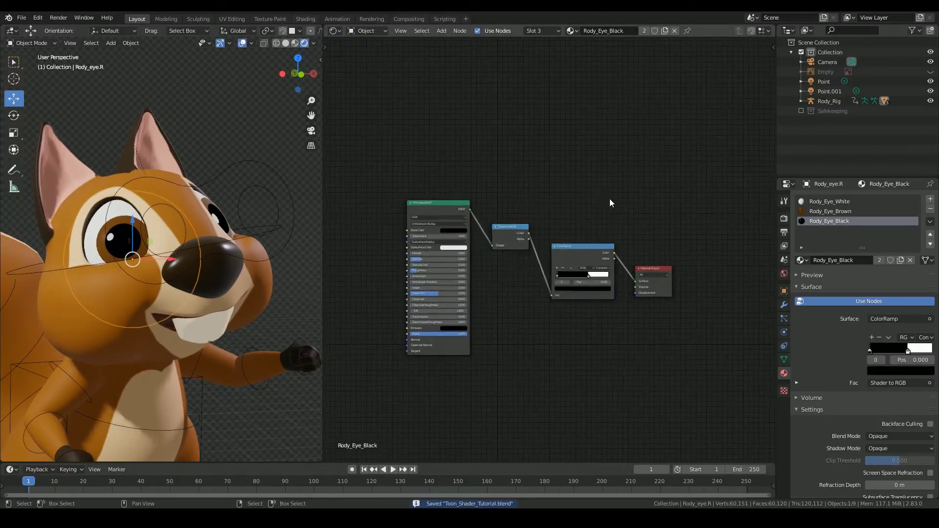
# Copy the Shader to RGB and ColorRamp nodes into Rody_Eye_Brown and wire them between Principled BSDF and Material Output.
pyautogui.moveTo(607, 205); pyautogui.dragTo(526, 300)
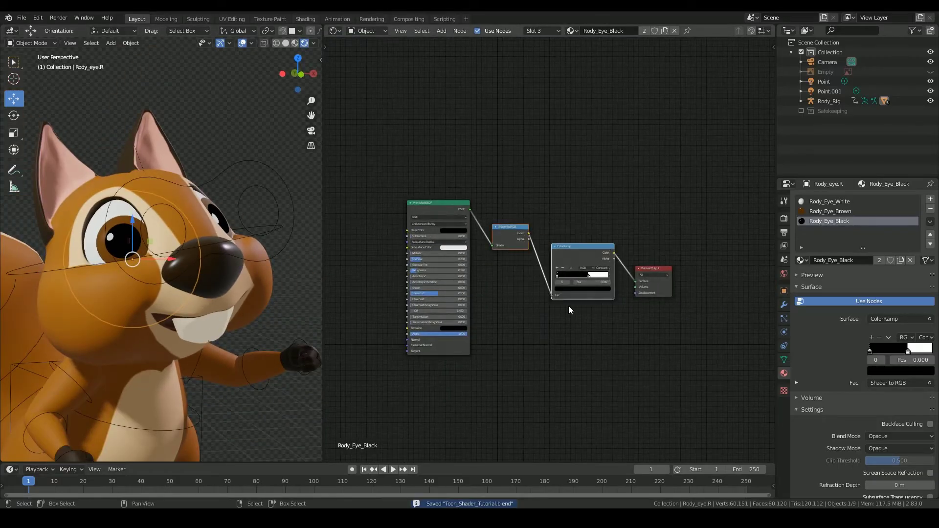
pyautogui.click(822, 212)
pyautogui.moveTo(469, 203); pyautogui.dragTo(425, 244)
pyautogui.hotkey('ctrl', 'v')
pyautogui.press('g')
pyautogui.click(492, 282)
pyautogui.moveTo(548, 251); pyautogui.dragTo(576, 281)
# Sample Rody_Eye_Brown's base color into the ColorRamp's black stop and save the file.
pyautogui.click(490, 273)
pyautogui.click(516, 286)
pyautogui.click(538, 260)
pyautogui.click(384, 226)
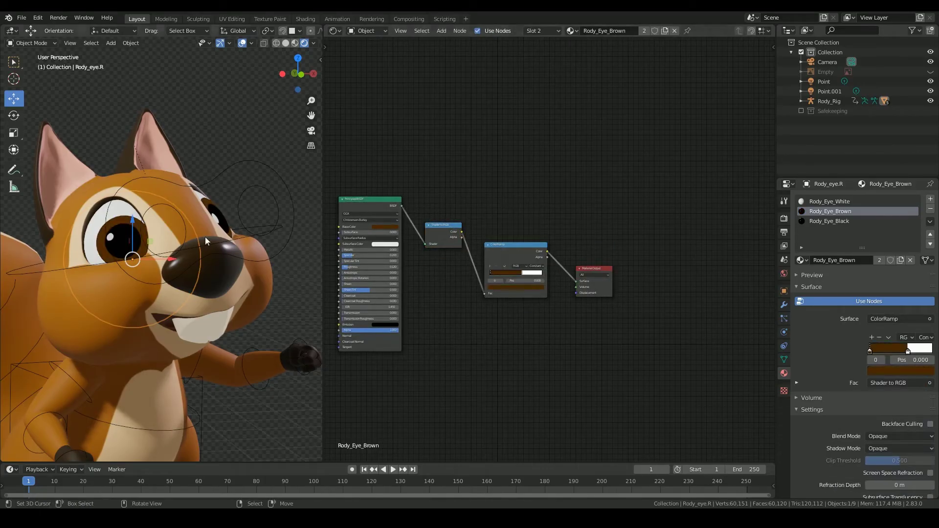
pyautogui.hotkey('ctrl', 's')
pyautogui.moveTo(155, 246)
pyautogui.mouseDown(button='middle')
pyautogui.moveTo(104, 260)
pyautogui.moveTo(160, 253)
pyautogui.mouseUp(button='middle')
# Open the Rody_Eye_White material, move its Principled BSDF aside and add an Emission shader node.
pyautogui.click(821, 202)
pyautogui.scroll(4, 524, 291)
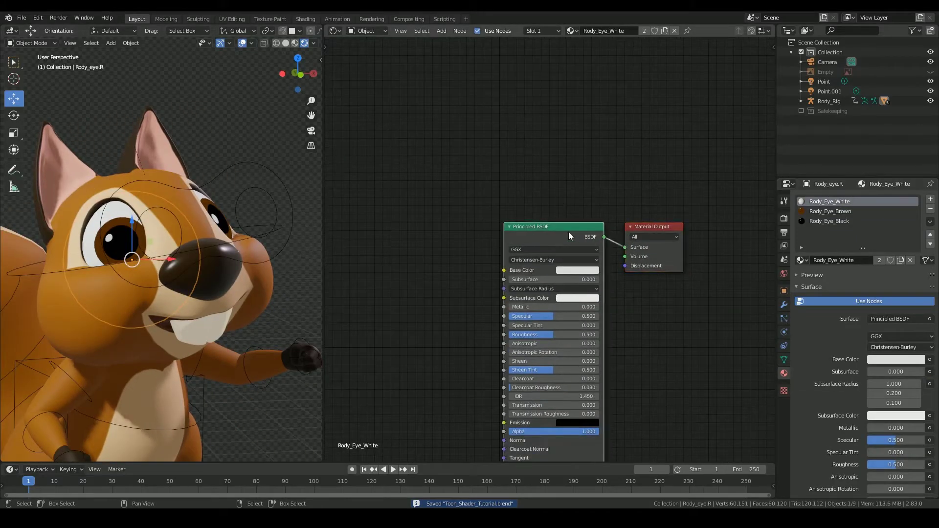
pyautogui.hotkey('shift', 'a')
pyautogui.moveTo(493, 270)
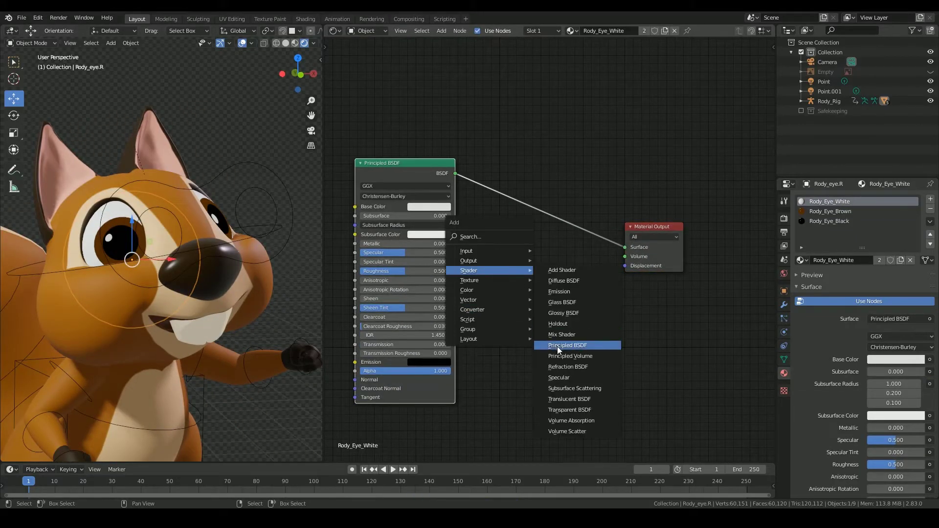
pyautogui.click(559, 292)
# Sample the Principled BSDF's base color into the Emission node and connect it to the Material Output's Surface.
pyautogui.click(570, 296)
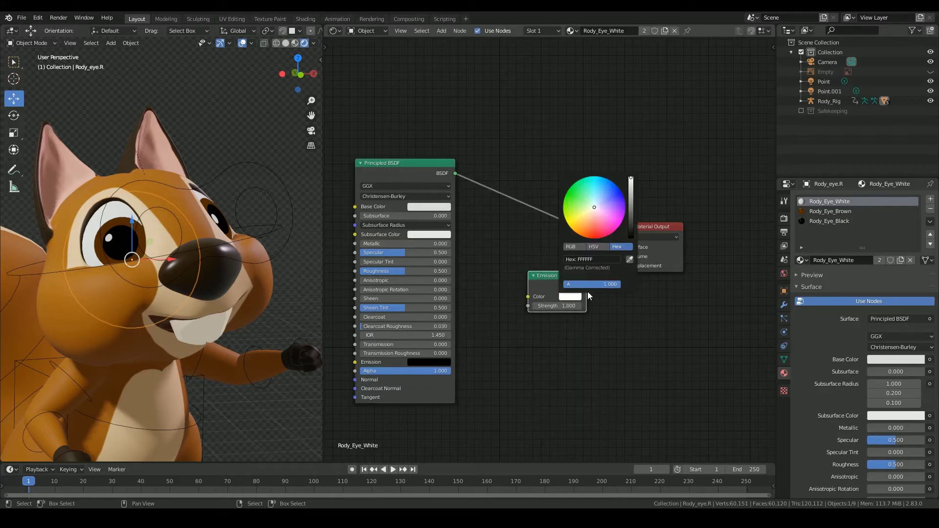
pyautogui.click(631, 264)
pyautogui.click(450, 202)
pyautogui.moveTo(623, 251); pyautogui.dragTo(625, 247)
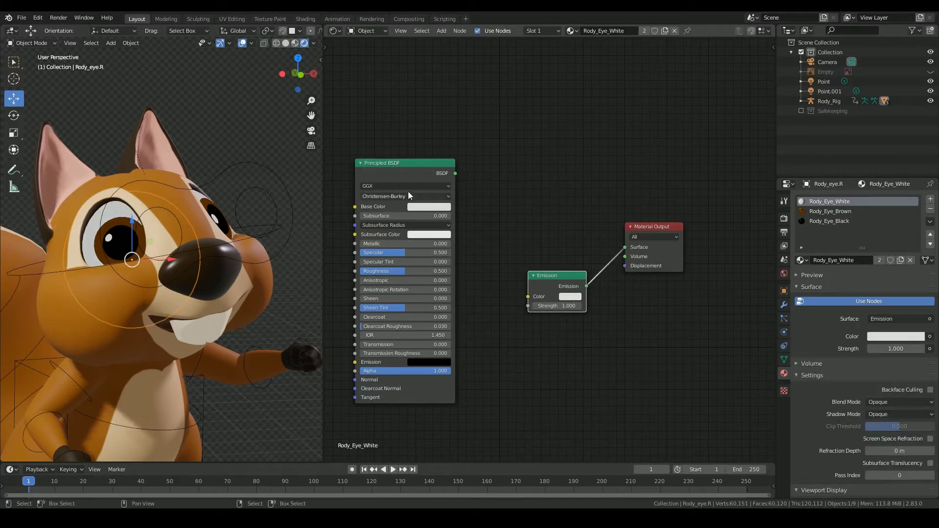
# Delete the Principled BSDF node from Rody_Eye_White and save the file.
pyautogui.click(411, 175)
pyautogui.press('x')
pyautogui.hotkey('ctrl', 's')
pyautogui.scroll(-5, 199, 305)
# Select the squirrel's body and spread its image texture and Principled BSDF nodes away from the Material Output.
pyautogui.click(246, 249)
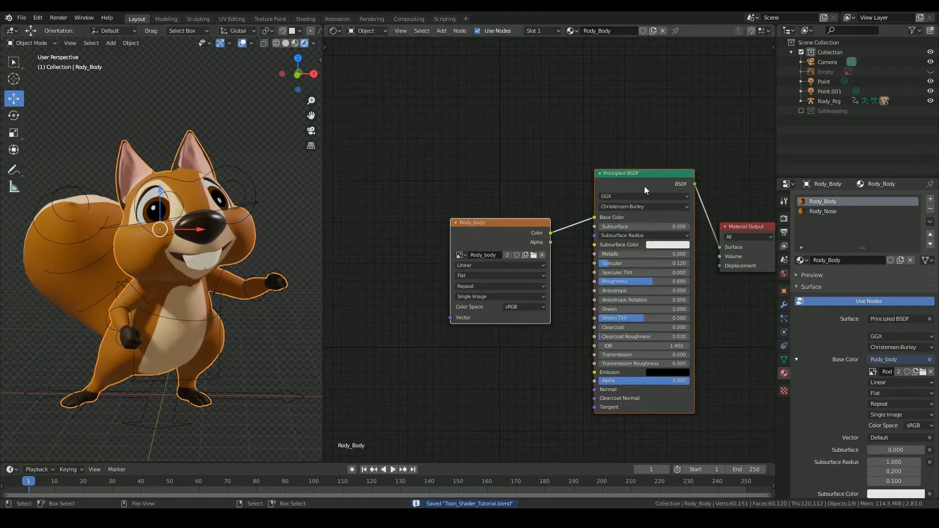
pyautogui.scroll(-2, 554, 188)
pyautogui.moveTo(484, 214); pyautogui.dragTo(338, 258)
pyautogui.moveTo(606, 190); pyautogui.dragTo(441, 91)
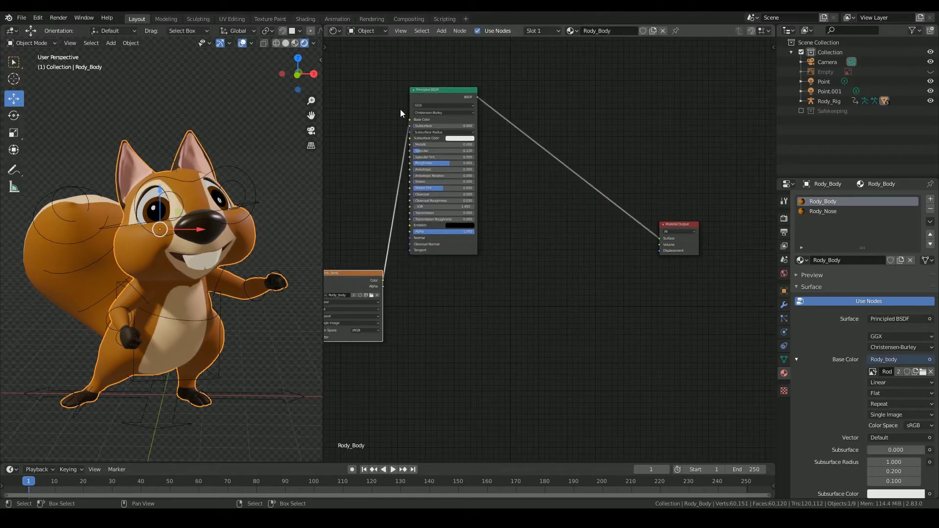
# Disconnect the Rody_body texture from the Principled BSDF's Base Color and save the file.
pyautogui.moveTo(161, 246); pyautogui.dragTo(166, 228, button='middle')
pyautogui.moveTo(440, 174); pyautogui.dragTo(517, 224, button='middle')
pyautogui.scroll(5, 518, 224)
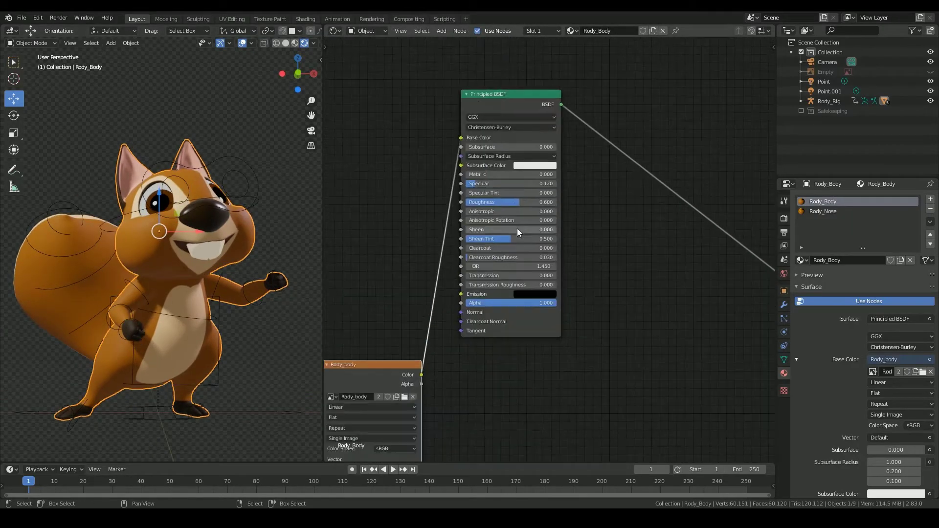
pyautogui.moveTo(242, 290)
pyautogui.mouseDown(button='middle')
pyautogui.moveTo(233, 292)
pyautogui.moveTo(261, 290)
pyautogui.moveTo(224, 286)
pyautogui.mouseUp(button='middle')
pyautogui.scroll(-2, 403, 240)
pyautogui.moveTo(484, 167); pyautogui.dragTo(450, 195)
pyautogui.moveTo(168, 249); pyautogui.dragTo(220, 256, button='middle')
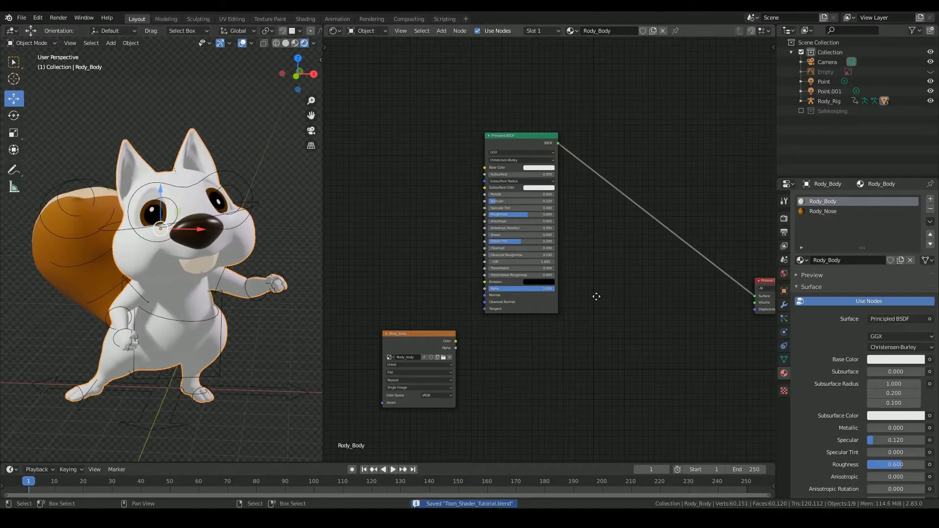
pyautogui.hotkey('ctrl', 's')
# Insert a Shader to RGB node after the body's Principled BSDF and shift both nodes away from the Material Output.
pyautogui.press('Home')
pyautogui.hotkey('shift', 'a')
pyautogui.moveTo(559, 300)
pyautogui.moveTo(551, 336)
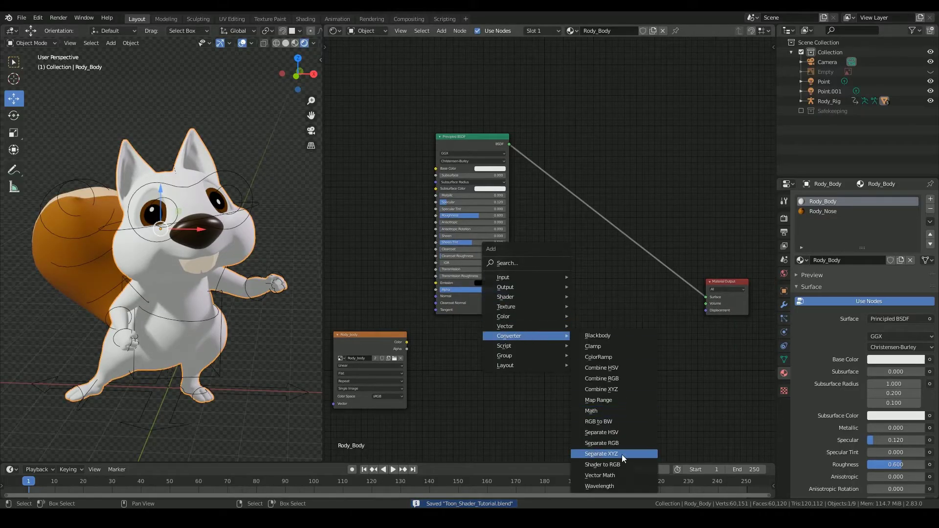
pyautogui.click(617, 464)
pyautogui.click(558, 197)
pyautogui.moveTo(487, 147); pyautogui.dragTo(414, 109)
pyautogui.moveTo(568, 205); pyautogui.dragTo(480, 162)
# Insert a ColorRamp node between the body's Shader to RGB node and the Material Output.
pyautogui.hotkey('shift', 'a')
pyautogui.moveTo(482, 271)
pyautogui.click(563, 296)
pyautogui.click(603, 237)
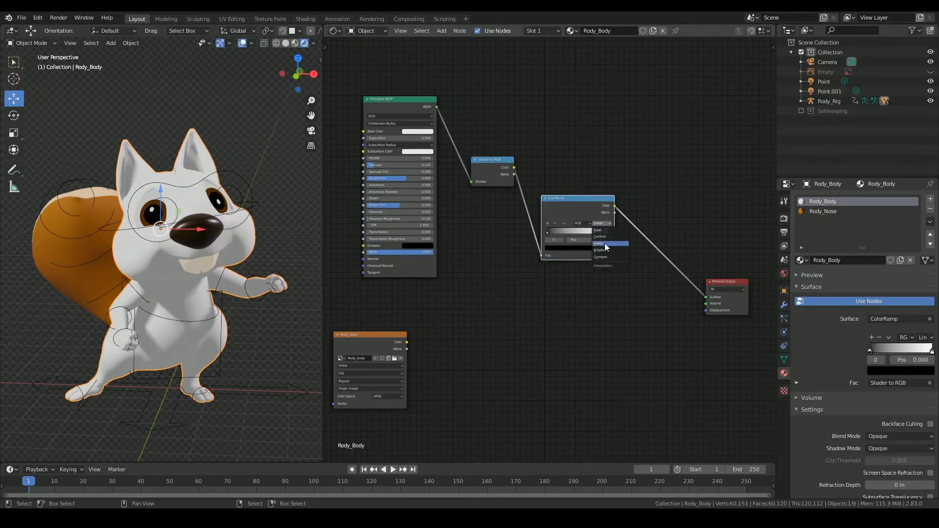
# Set the body's ColorRamp to Constant interpolation, move its white stop to about 0.327, and save the file.
pyautogui.click(604, 255)
pyautogui.scroll(2, 607, 244)
pyautogui.moveTo(618, 230)
pyautogui.mouseDown()
pyautogui.moveTo(556, 222)
pyautogui.moveTo(565, 232)
pyautogui.mouseUp()
pyautogui.moveTo(138, 245); pyautogui.dragTo(110, 233, button='middle')
pyautogui.scroll(-4, 111, 233)
pyautogui.scroll(7, 230, 368)
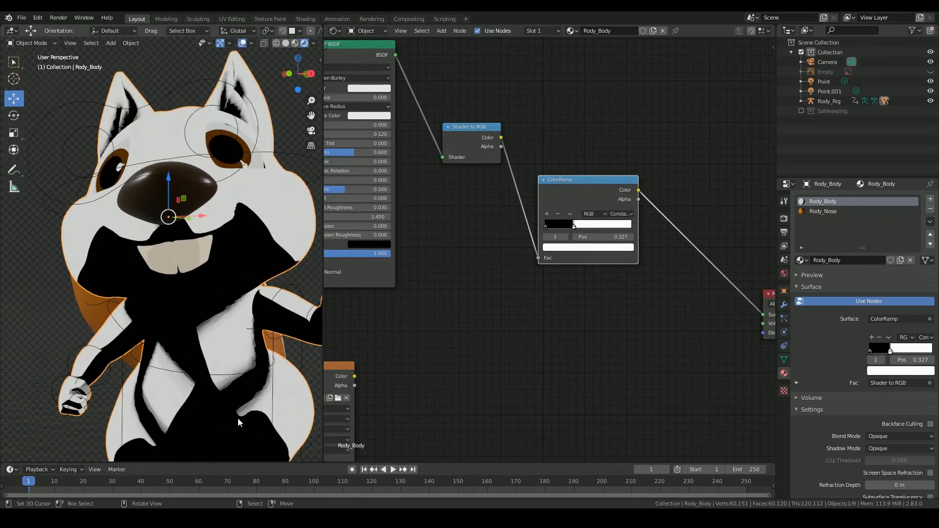
pyautogui.scroll(-10, 225, 296)
pyautogui.hotkey('ctrl', 's')
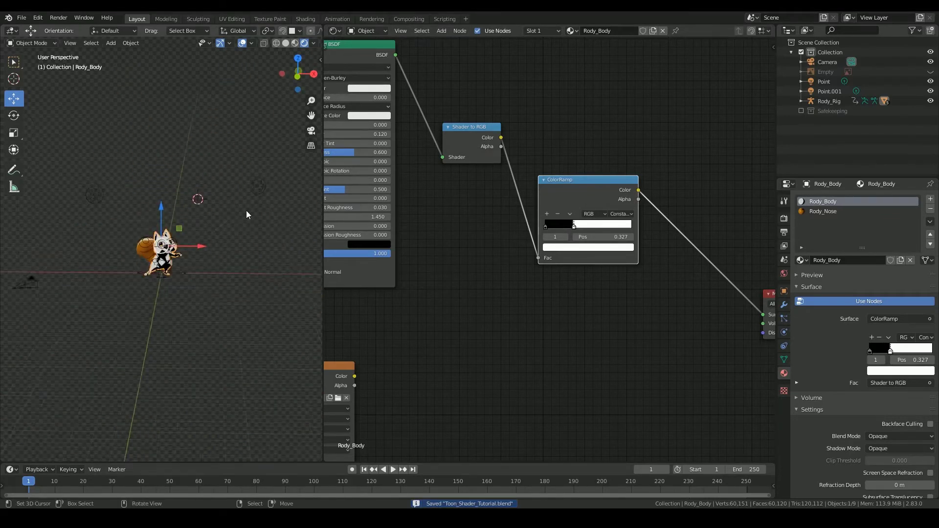
# Turn off shadow casting for both point lights, Point.001 and Point.
pyautogui.click(264, 180)
pyautogui.scroll(10, 202, 298)
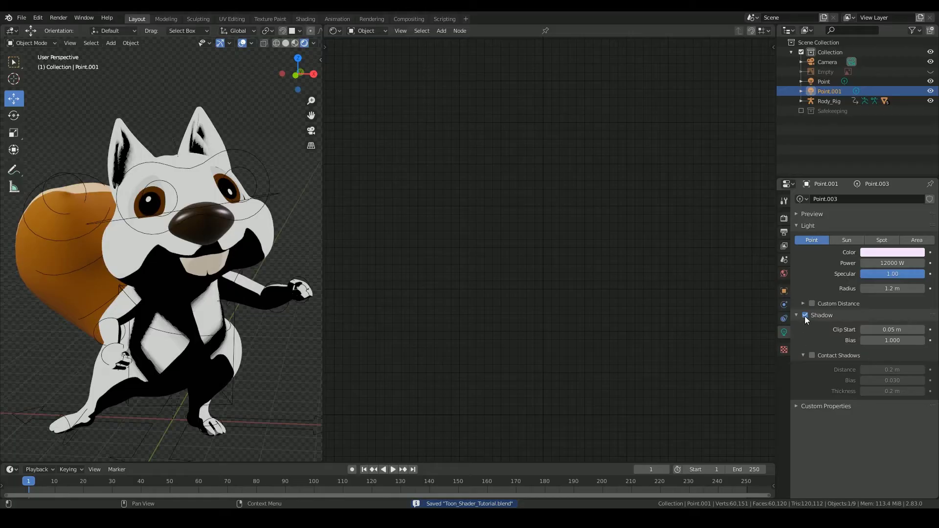
pyautogui.scroll(-10, 209, 174)
pyautogui.click(59, 165)
pyautogui.scroll(10, 206, 249)
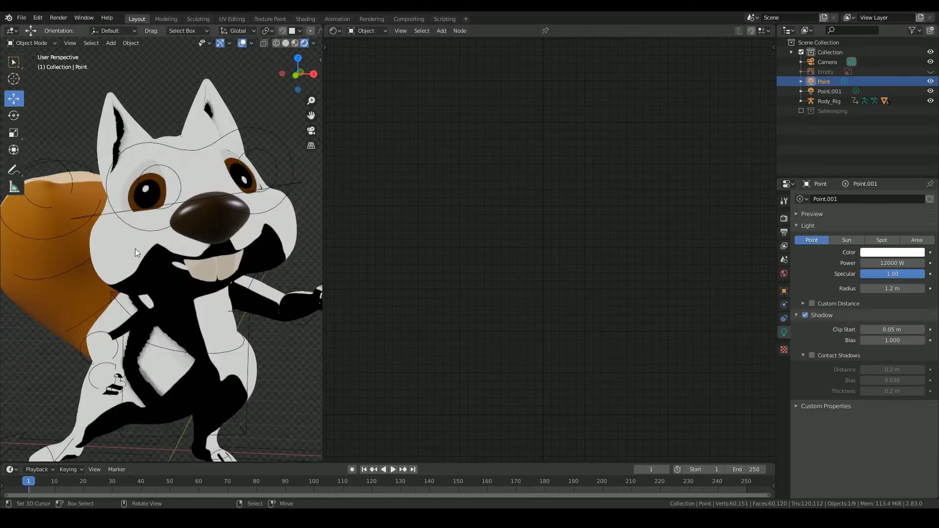
pyautogui.click(805, 315)
pyautogui.scroll(-3, 166, 290)
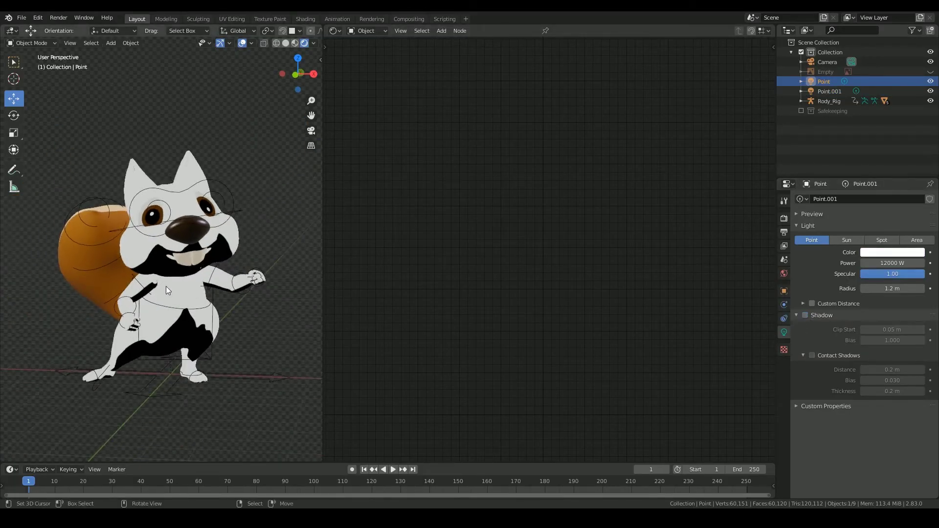
# Reselect the squirrel's body and move its ColorRamp's white stop to about 0.345.
pyautogui.rightClick(235, 245)
pyautogui.scroll(3, 548, 242)
pyautogui.moveTo(582, 222); pyautogui.dragTo(583, 224)
pyautogui.scroll(1, 206, 265)
pyautogui.moveTo(206, 268)
pyautogui.mouseDown(button='middle')
pyautogui.moveTo(272, 275)
pyautogui.moveTo(207, 261)
pyautogui.mouseUp(button='middle')
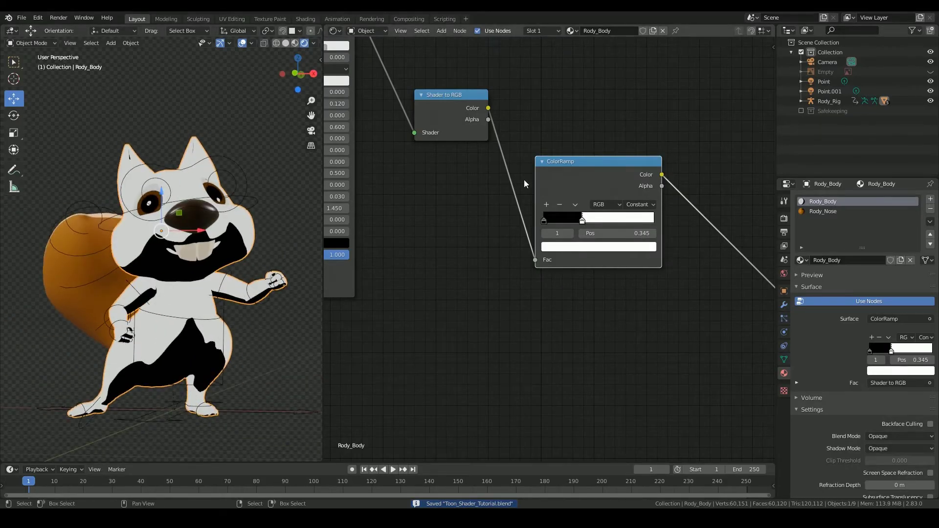
# Add an Emission node to the body material, fed by the Rody_body texture and connected to the Material Output's Surface.
pyautogui.scroll(-8, 516, 189)
pyautogui.moveTo(496, 177); pyautogui.dragTo(487, 171)
pyautogui.moveTo(567, 207); pyautogui.dragTo(555, 187)
pyautogui.hotkey('shift', 'a')
pyautogui.moveTo(525, 287)
pyautogui.click(601, 308)
pyautogui.click(543, 290)
pyautogui.scroll(2, 541, 292)
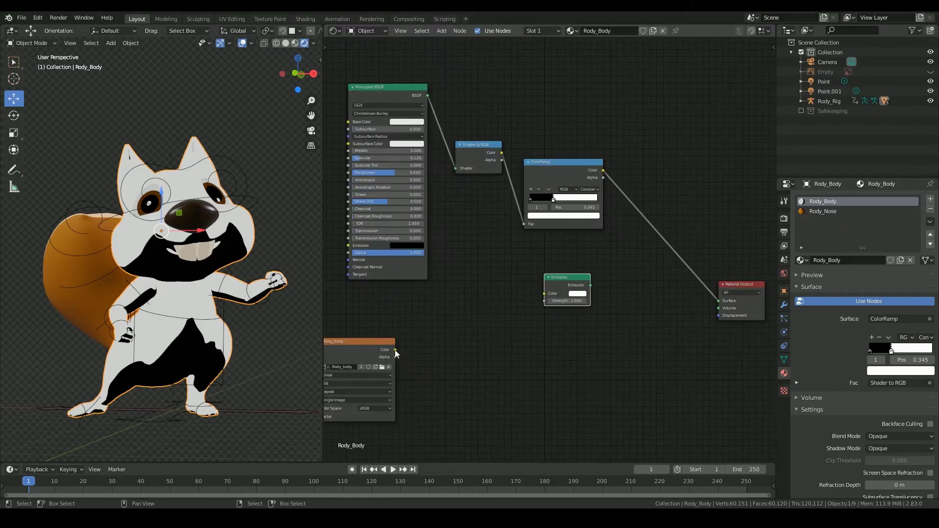
pyautogui.moveTo(543, 295); pyautogui.dragTo(718, 301)
# Insert a Hue Saturation Value node between the Rody_body texture and the Emission node, and save the file.
pyautogui.hotkey('shift', 'a')
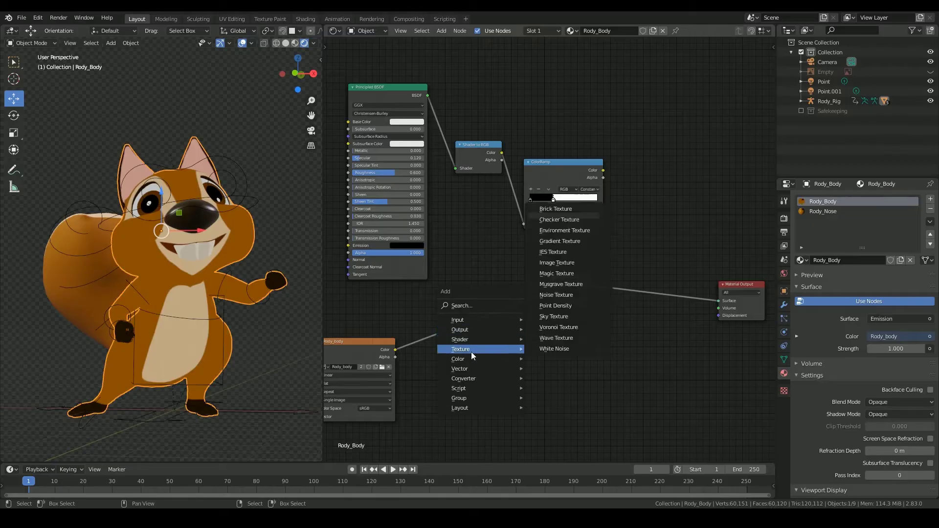
pyautogui.moveTo(509, 359)
pyautogui.click(558, 380)
pyautogui.click(478, 350)
pyautogui.hotkey('ctrl', 's')
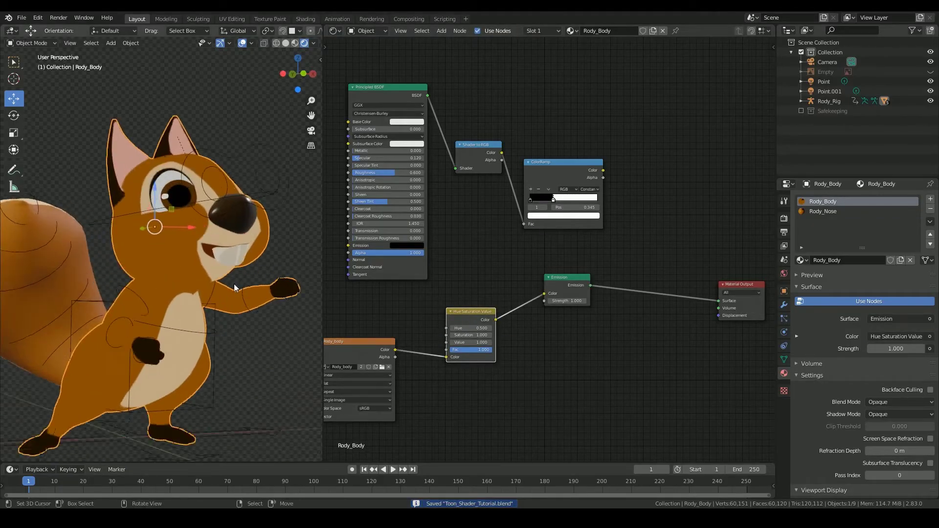
# Darken the body texture by setting the Hue Saturation Value node's Value to 0.200, and save the file.
pyautogui.moveTo(479, 351); pyautogui.dragTo(548, 325, button='middle')
pyautogui.scroll(5, 548, 324)
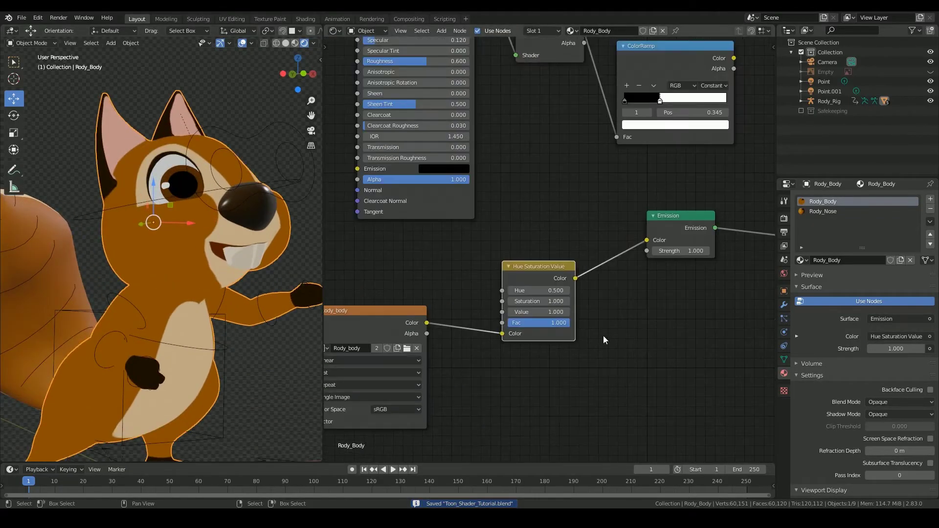
pyautogui.moveTo(517, 311); pyautogui.dragTo(511, 312)
pyautogui.click(511, 312)
pyautogui.click(512, 312)
pyautogui.click(511, 312)
pyautogui.click(511, 312)
pyautogui.click(512, 312)
pyautogui.hotkey('ctrl', 's')
pyautogui.moveTo(247, 275); pyautogui.dragTo(154, 270, button='middle')
pyautogui.scroll(-1, 413, 329)
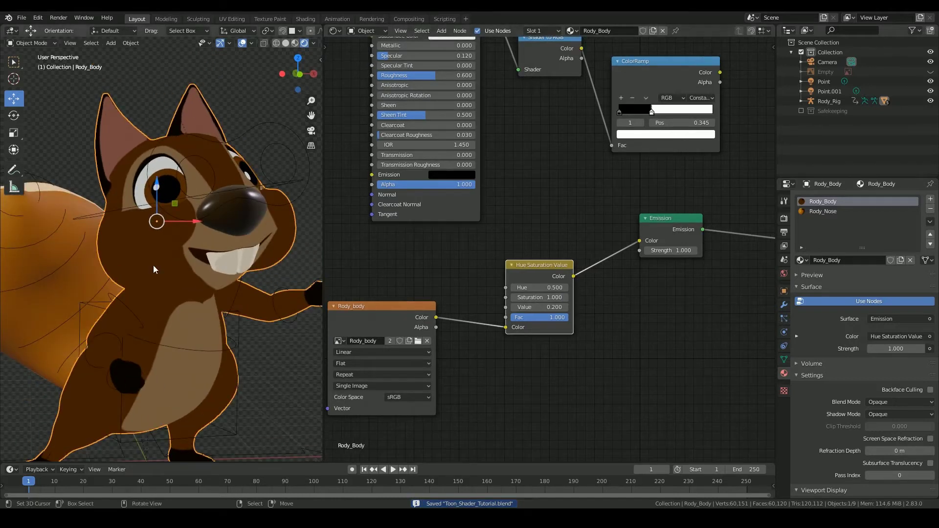
# Move the body's Hue Saturation Value and Emission nodes down together to make room for a second branch.
pyautogui.scroll(-2, 599, 265)
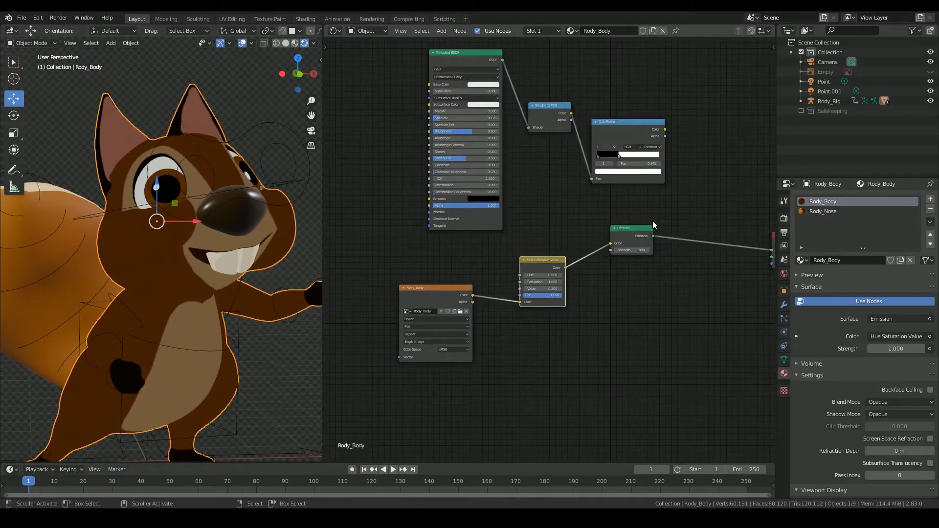
pyautogui.moveTo(652, 218); pyautogui.dragTo(540, 293)
pyautogui.press('g')
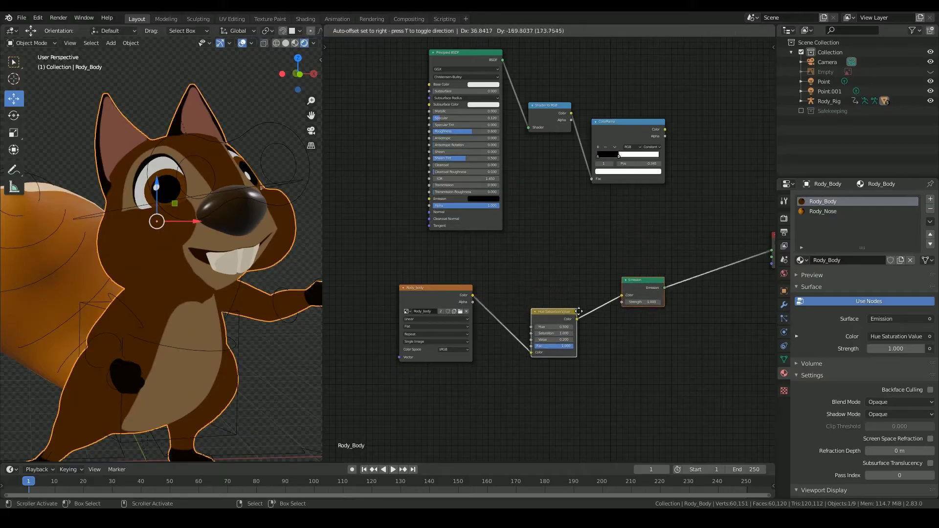
pyautogui.click(579, 307)
# Insert a Mix Shader before the body's Material Output and add a second Emission node above the existing one.
pyautogui.moveTo(702, 337); pyautogui.dragTo(635, 366, button='middle')
pyautogui.click(584, 285)
pyautogui.hotkey('shift', 'a')
pyautogui.moveTo(585, 284)
pyautogui.moveTo(584, 264)
pyautogui.click(631, 338)
pyautogui.click(575, 262)
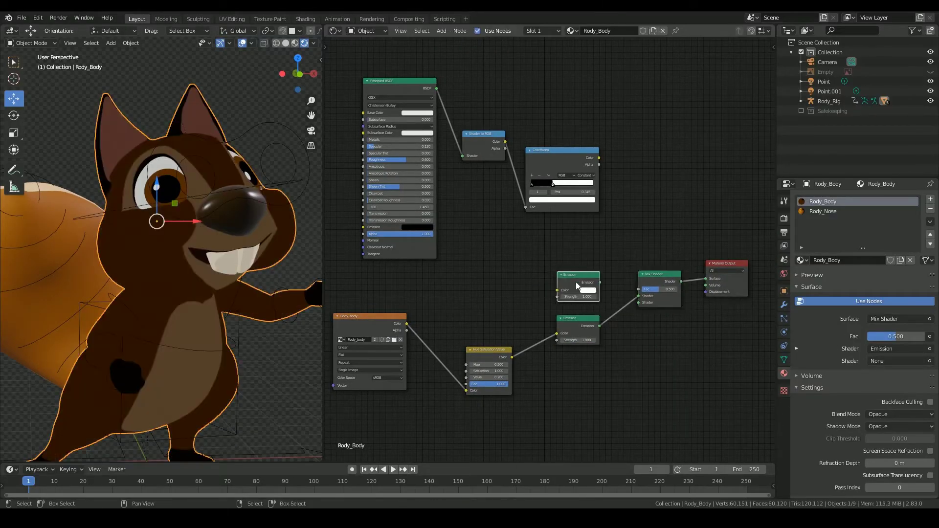
# Connect the texture through the second Emission into the Mix Shader, link the ColorRamp to its Fac, and save the file.
pyautogui.moveTo(562, 292); pyautogui.dragTo(638, 296)
pyautogui.moveTo(598, 158); pyautogui.dragTo(639, 302)
pyautogui.hotkey('ctrl', 's')
# Readjust the white stop of the body's ColorRamp, ending at position 0.345.
pyautogui.scroll(-5, 271, 282)
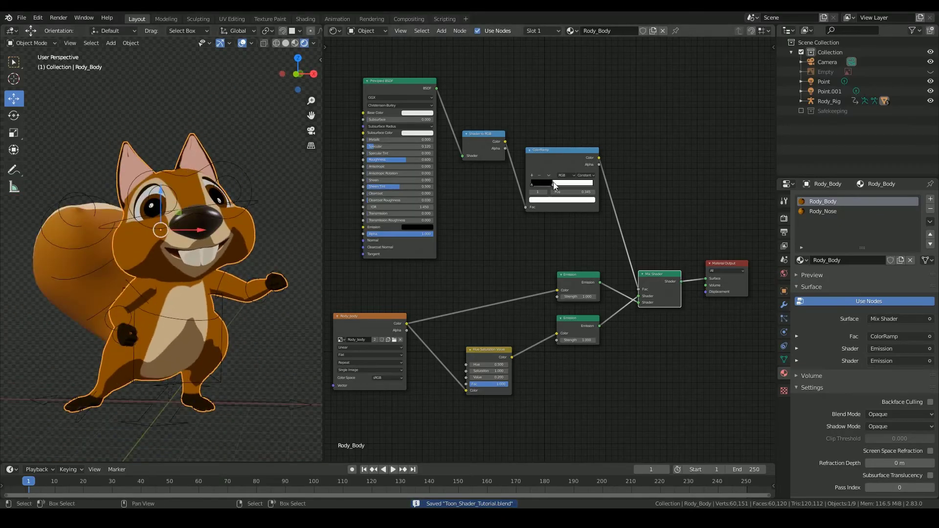
pyautogui.moveTo(552, 183)
pyautogui.mouseDown()
pyautogui.moveTo(572, 186)
pyautogui.moveTo(539, 186)
pyautogui.moveTo(553, 189)
pyautogui.mouseUp()
pyautogui.moveTo(196, 244); pyautogui.dragTo(178, 260, button='middle')
pyautogui.moveTo(178, 260); pyautogui.dragTo(166, 260, button='middle')
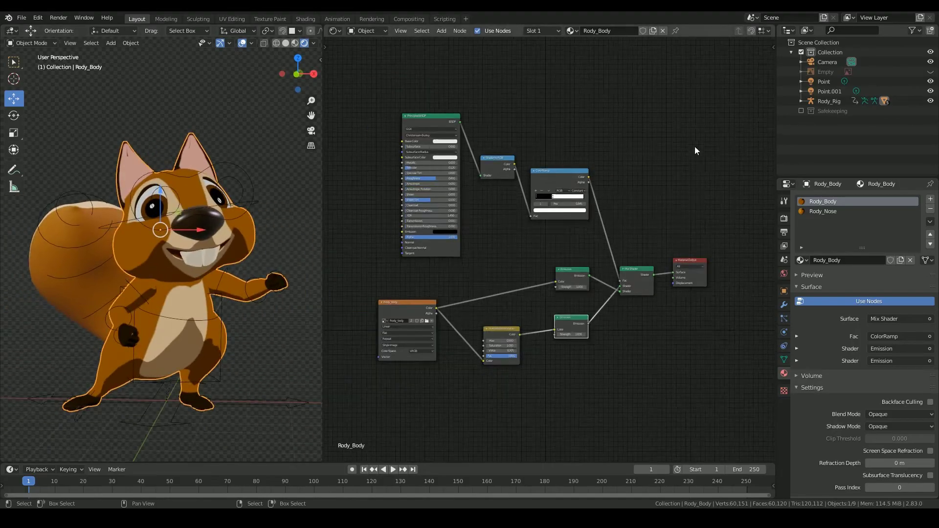
# Copy all of the body material's nodes and paste them into the Rody_Nose material in place of its original nodes.
pyautogui.moveTo(709, 120); pyautogui.dragTo(398, 336)
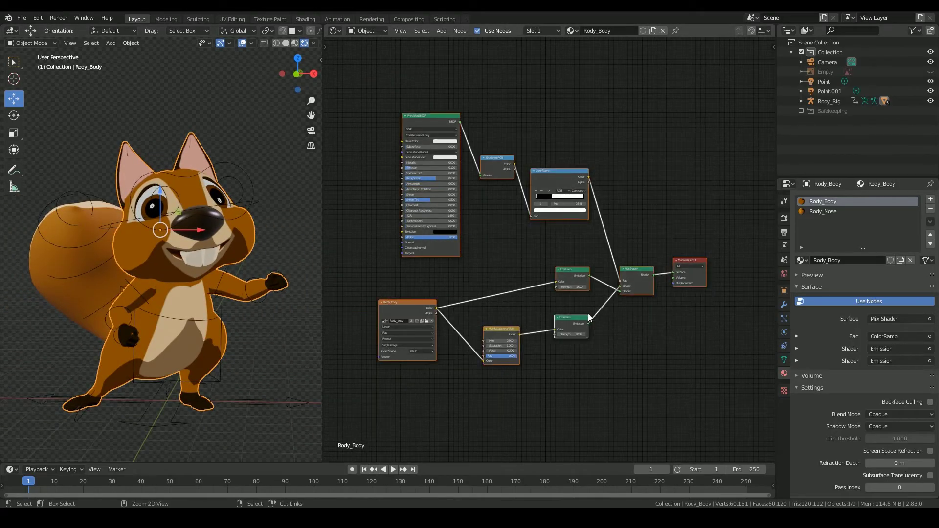
pyautogui.click(823, 211)
pyautogui.scroll(-1, 557, 265)
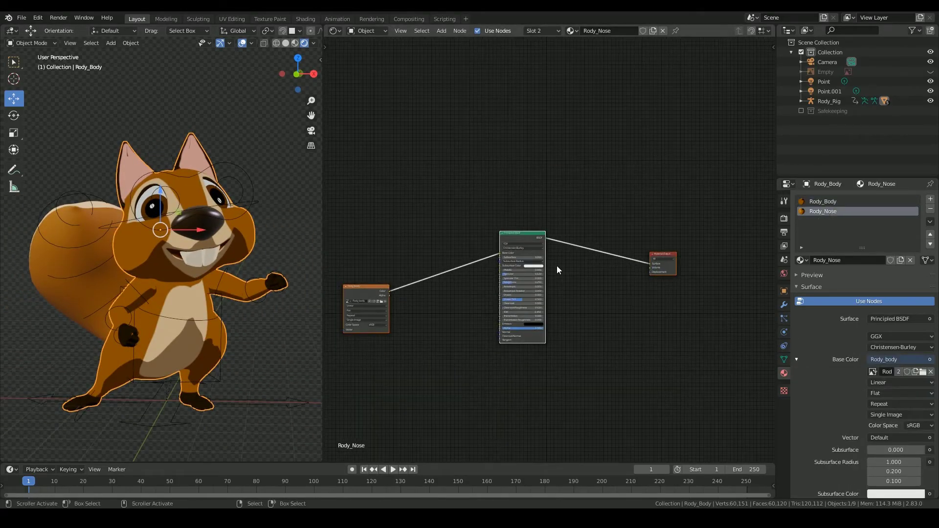
pyautogui.scroll(3, 584, 253)
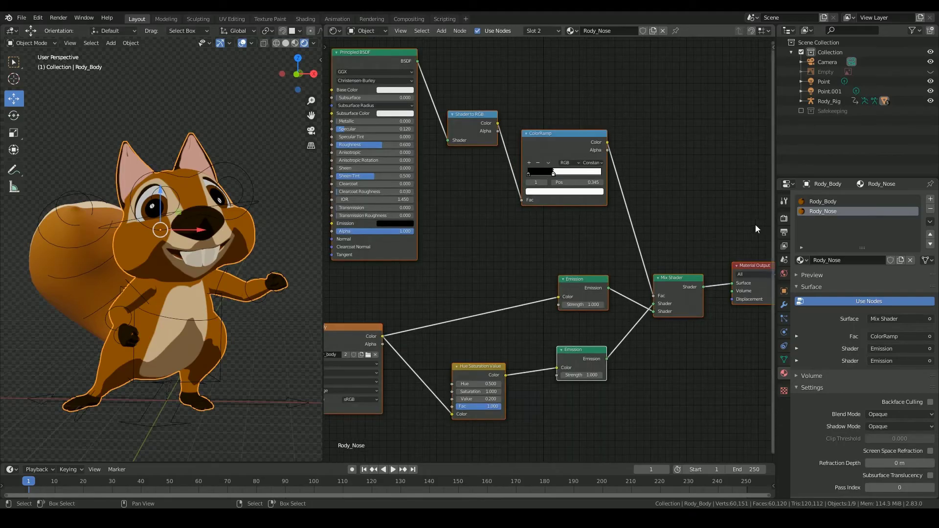
# Set the Roughness of the nose's Principled BSDF to 0.200 and save the file.
pyautogui.scroll(3, 444, 257)
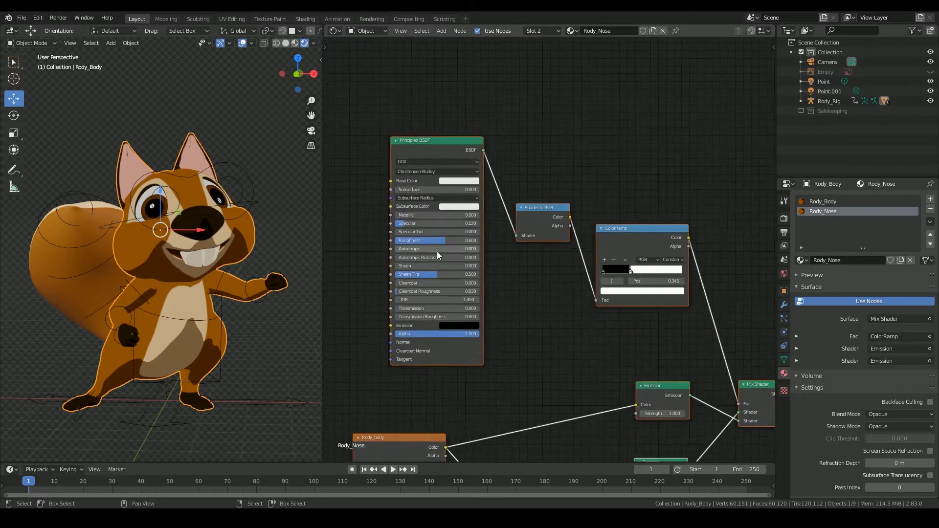
pyautogui.moveTo(410, 237); pyautogui.dragTo(383, 237)
pyautogui.click(401, 238)
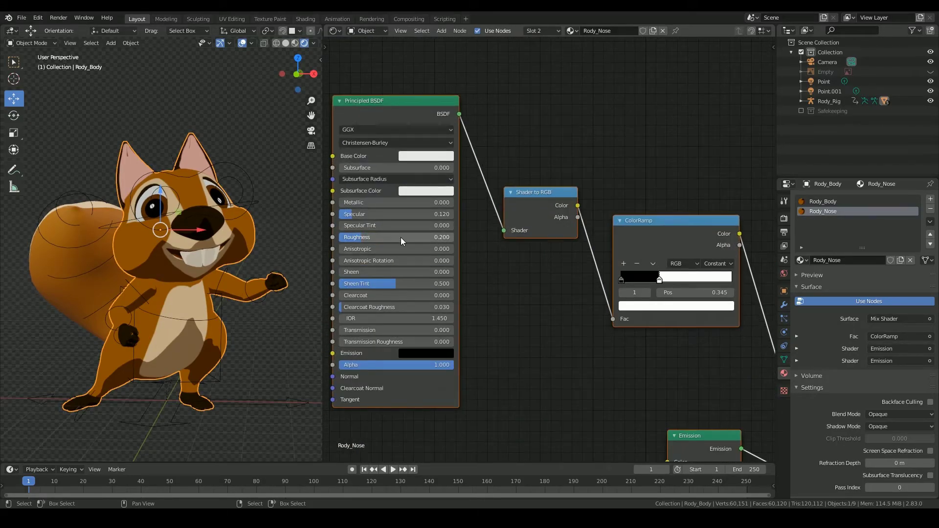
pyautogui.scroll(5, 205, 254)
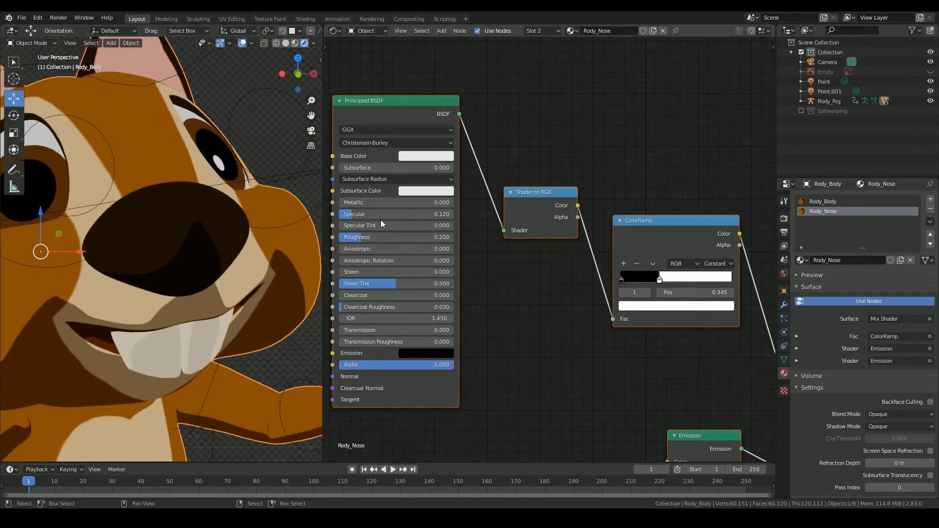
pyautogui.scroll(-3, 603, 305)
pyautogui.hotkey('ctrl', 's')
pyautogui.scroll(-4, 209, 222)
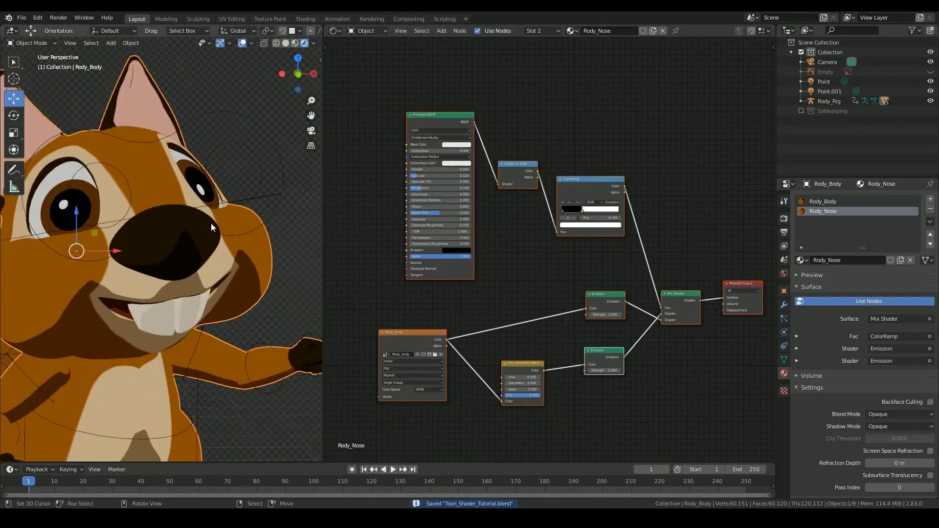
# Disconnect the Rody_body texture from the nose's upper Emission node and save the file.
pyautogui.moveTo(210, 224); pyautogui.dragTo(182, 236, button='middle')
pyautogui.press('Home')
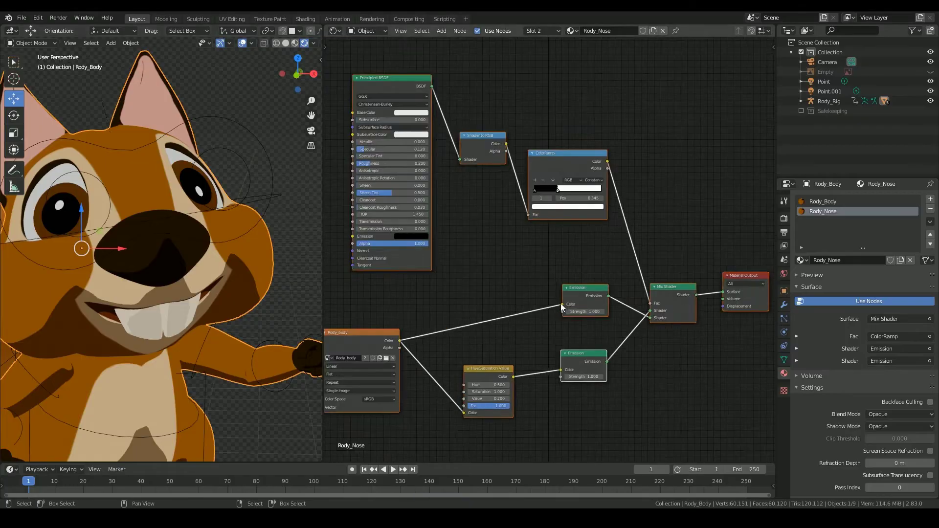
pyautogui.moveTo(561, 304); pyautogui.dragTo(509, 335)
pyautogui.hotkey('ctrl', 's')
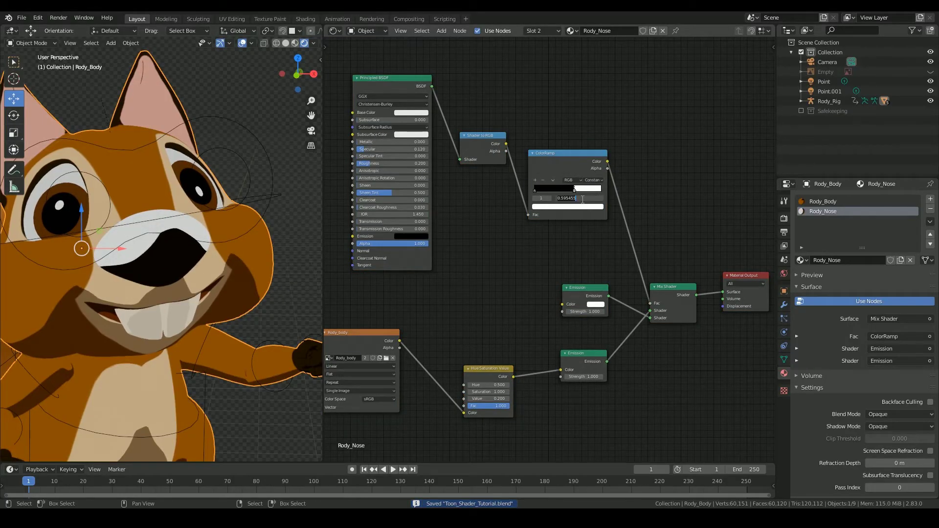
# Set the nose ColorRamp's white stop to 0.600 and give the upper Emission node a dark brown color.
pyautogui.click(642, 275)
pyautogui.click(117, 126)
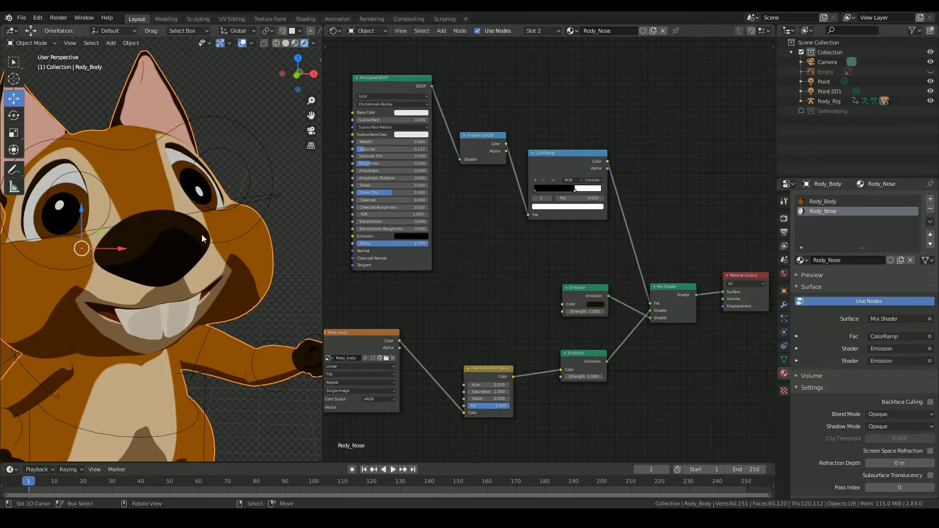
pyautogui.moveTo(641, 249); pyautogui.dragTo(644, 247)
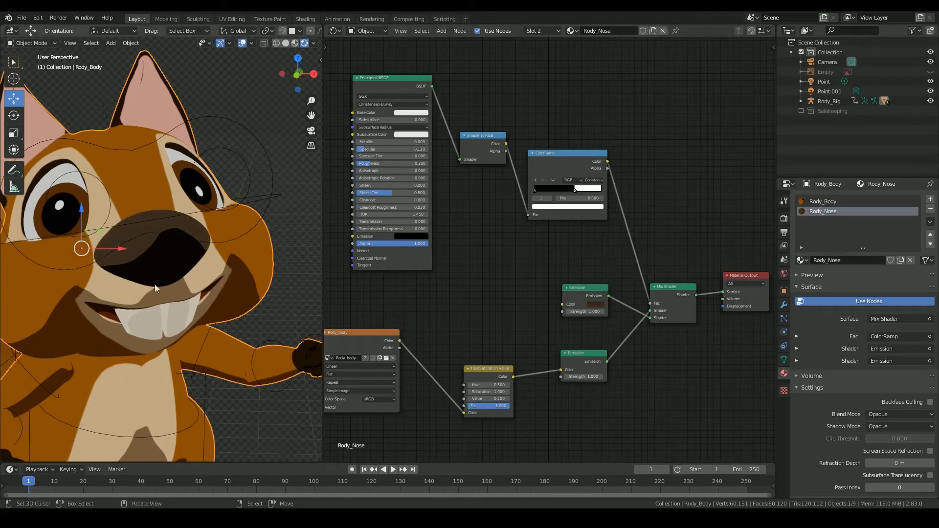
# Refine the nose highlight by setting Roughness to 0.400 and moving the ColorRamp's white stop to about 0.84.
pyautogui.moveTo(162, 285); pyautogui.dragTo(192, 274, button='middle')
pyautogui.scroll(2, 560, 218)
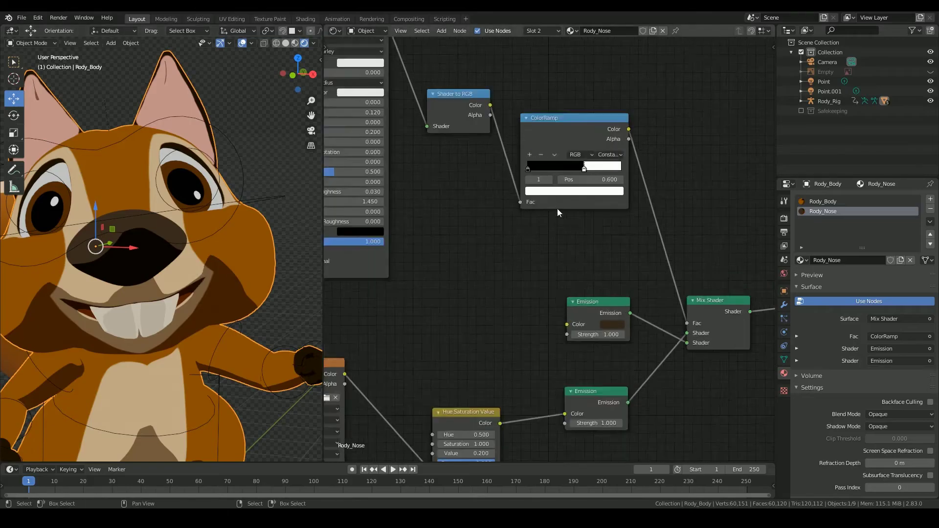
pyautogui.scroll(-3, 571, 220)
pyautogui.moveTo(572, 194); pyautogui.dragTo(596, 195)
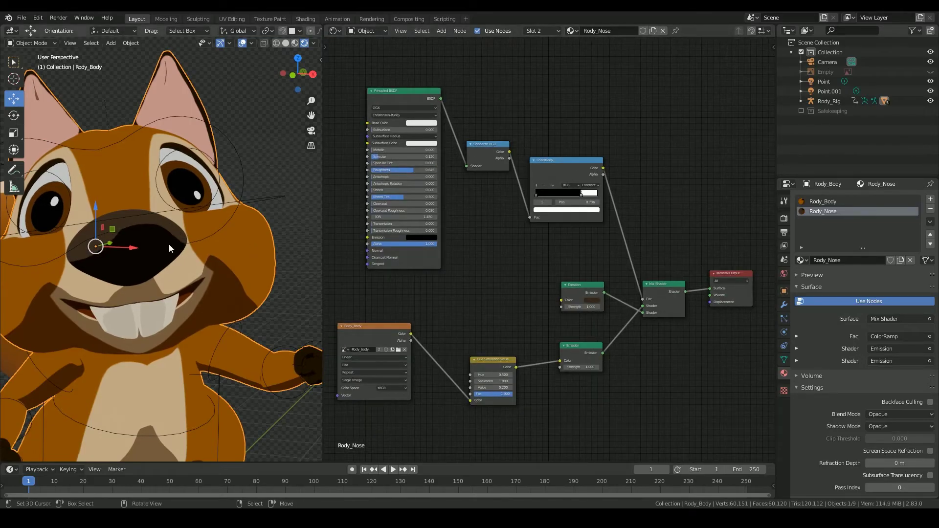
pyautogui.click(424, 171)
pyautogui.write('.6')
pyautogui.press('Return')
pyautogui.moveTo(581, 195)
pyautogui.mouseDown()
pyautogui.moveTo(568, 195)
pyautogui.moveTo(588, 194)
pyautogui.mouseUp()
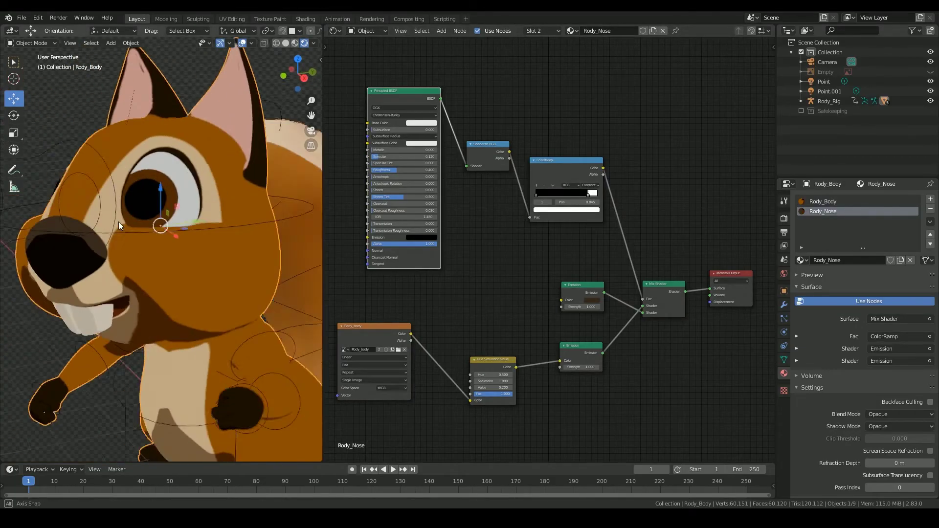
# Copy the body material's nodes into Rody_Tail, replacing its Principled BSDF and Material Output but keeping the Rody_tail texture.
pyautogui.click(823, 201)
pyautogui.scroll(-2, 650, 206)
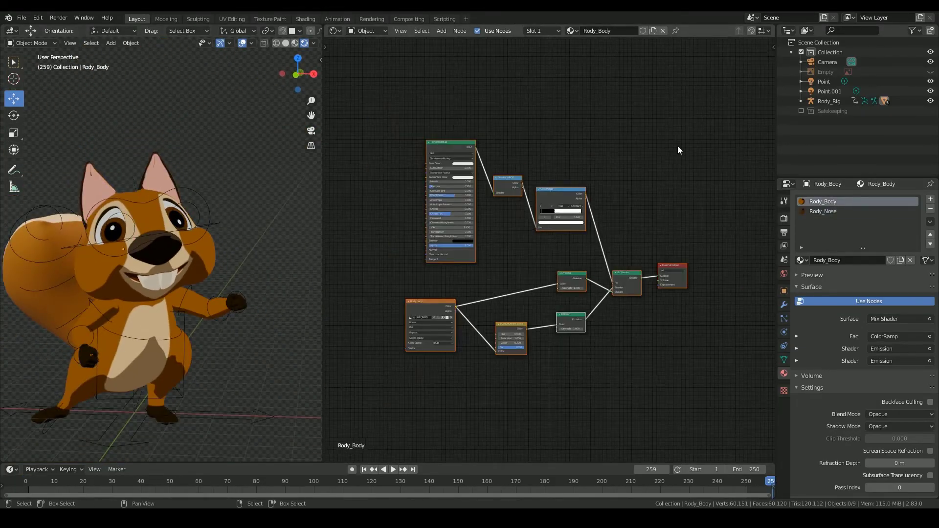
pyautogui.click(30, 272)
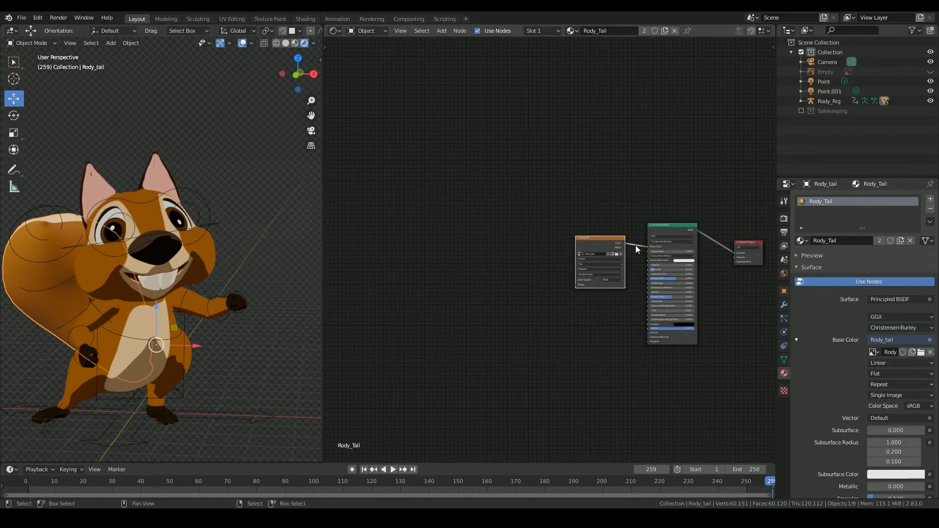
pyautogui.moveTo(635, 245); pyautogui.dragTo(558, 243, button='middle')
pyautogui.moveTo(513, 237); pyautogui.dragTo(377, 251)
pyautogui.moveTo(556, 167); pyautogui.dragTo(689, 389)
pyautogui.press('x')
pyautogui.hotkey('ctrl', 'v')
pyautogui.scroll(1, 424, 262)
pyautogui.moveTo(424, 262); pyautogui.dragTo(466, 270, button='middle')
pyautogui.click(570, 243)
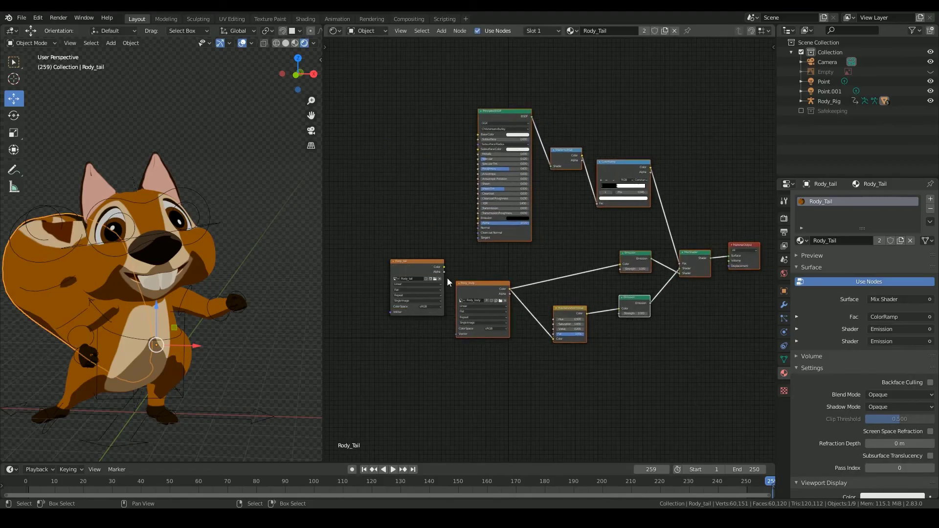
# Connect the Rody_tail texture to the Hue Saturation Value and upper Emission nodes, delete the pasted Rody_body texture, and save the file.
pyautogui.moveTo(443, 267); pyautogui.dragTo(553, 338)
pyautogui.click(491, 290)
pyautogui.press('x')
pyautogui.click(254, 185)
pyautogui.moveTo(253, 185); pyautogui.dragTo(18, 248, button='middle')
pyautogui.hotkey('ctrl', 's')
pyautogui.scroll(2, 202, 253)
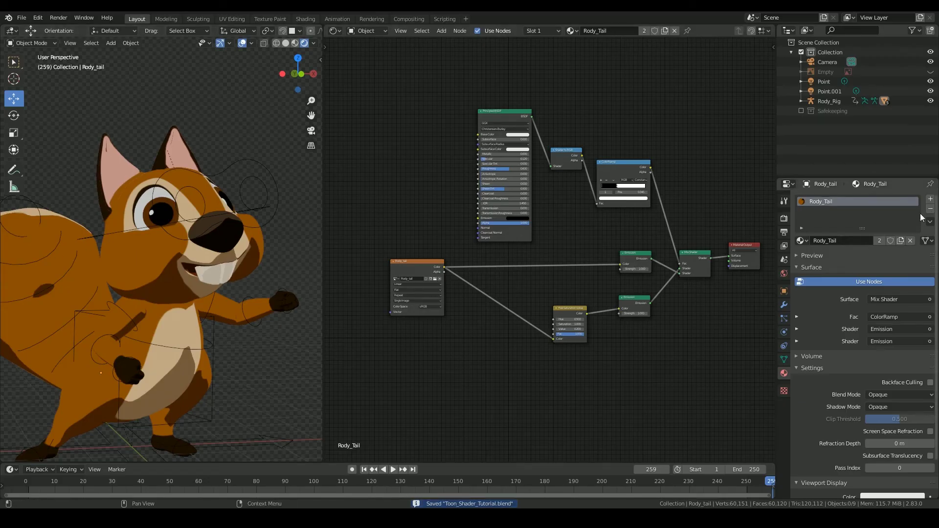
# Add a second material slot to the tail with a new material named Line.
pyautogui.click(930, 199)
pyautogui.click(828, 260)
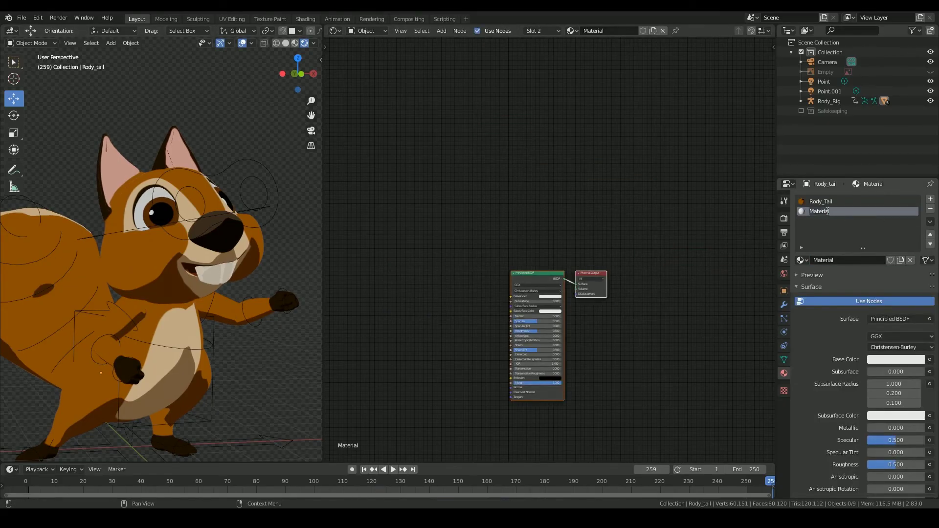
pyautogui.scroll(-2, 122, 238)
# Add a third material slot to the squirrel's body, assign the existing Line material to it, and save the file.
pyautogui.rightClick(101, 226)
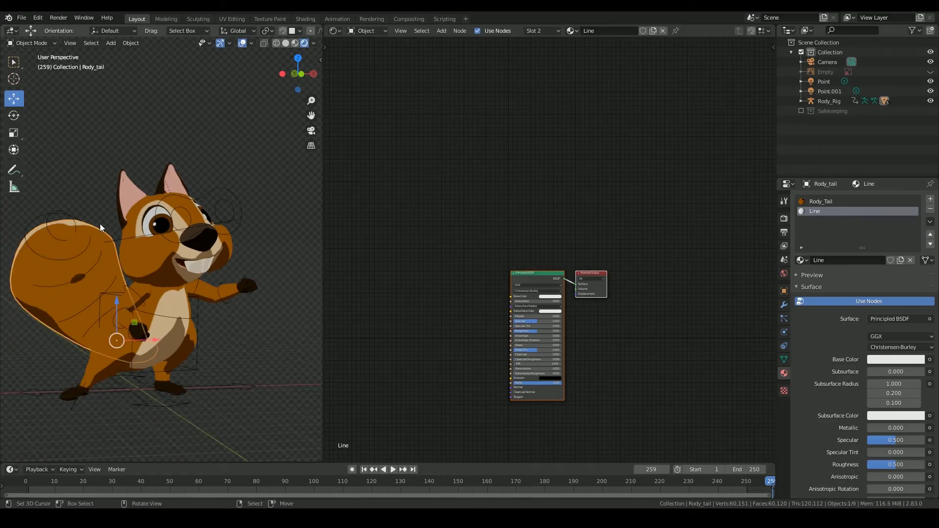
pyautogui.click(128, 254)
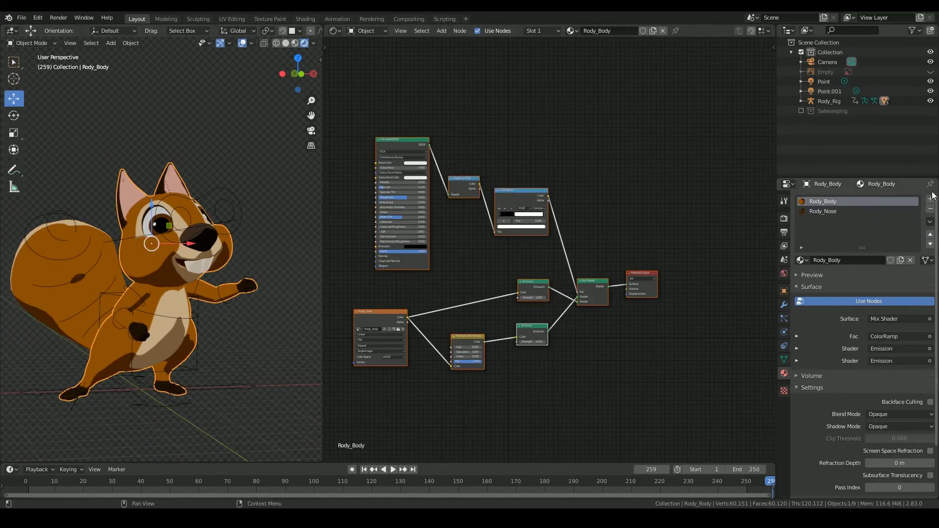
pyautogui.click(930, 199)
pyautogui.click(801, 260)
pyautogui.click(828, 283)
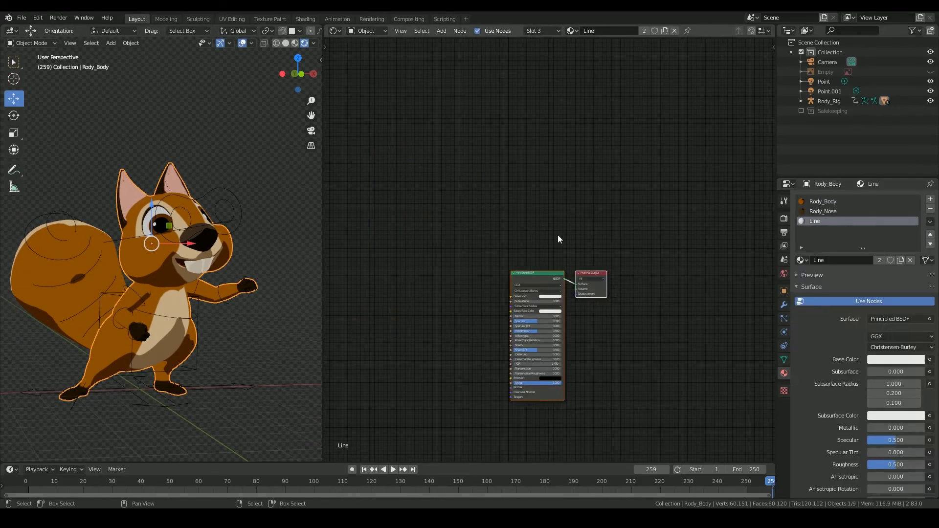
pyautogui.hotkey('ctrl', 's')
# Turn the Line material into a black Emission (hex 000000), enable Backface Culling, and save the file.
pyautogui.click(902, 319)
pyautogui.click(842, 125)
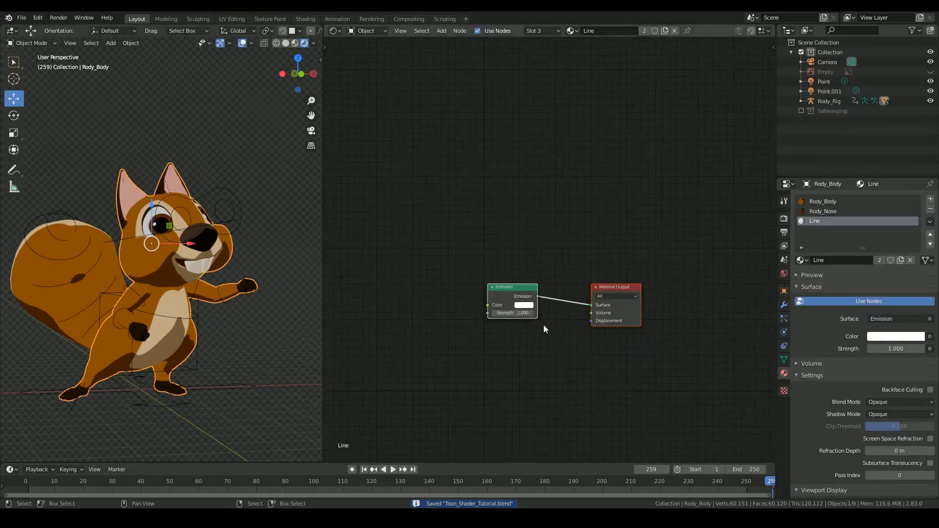
pyautogui.click(514, 325)
pyautogui.moveTo(588, 230); pyautogui.dragTo(588, 257)
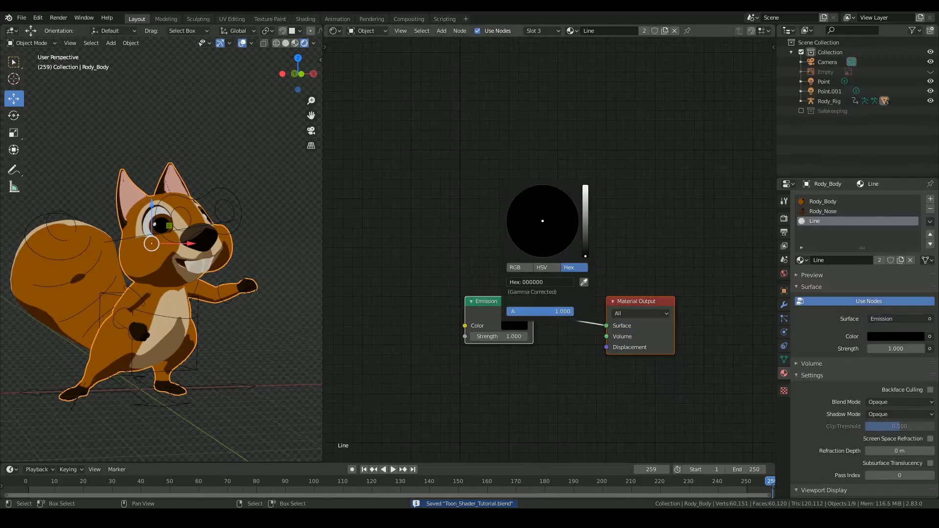
pyautogui.click(930, 390)
pyautogui.hotkey('ctrl', 's')
# Add a Solidify modifier to the body with Flip Normals on, Fill Rim off and a Material Index Offset of 2.
pyautogui.scroll(5, 205, 254)
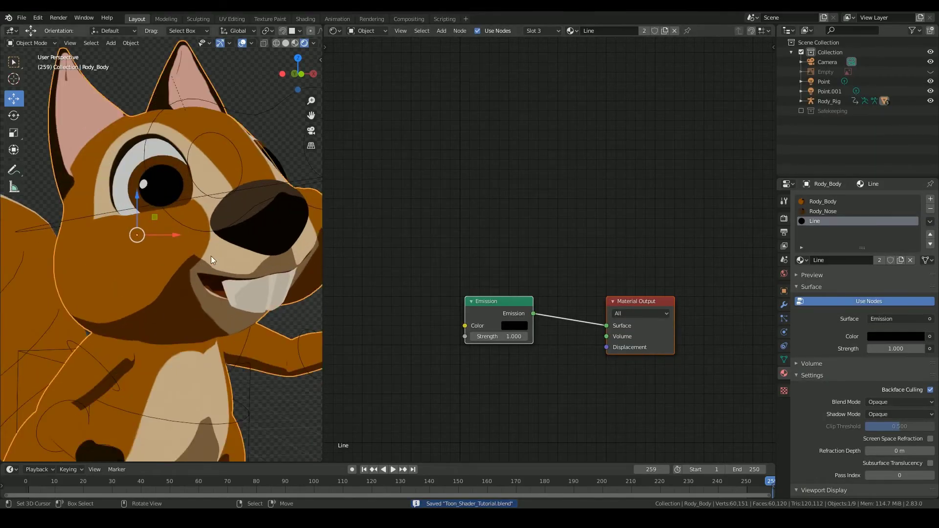
pyautogui.click(784, 305)
pyautogui.click(837, 199)
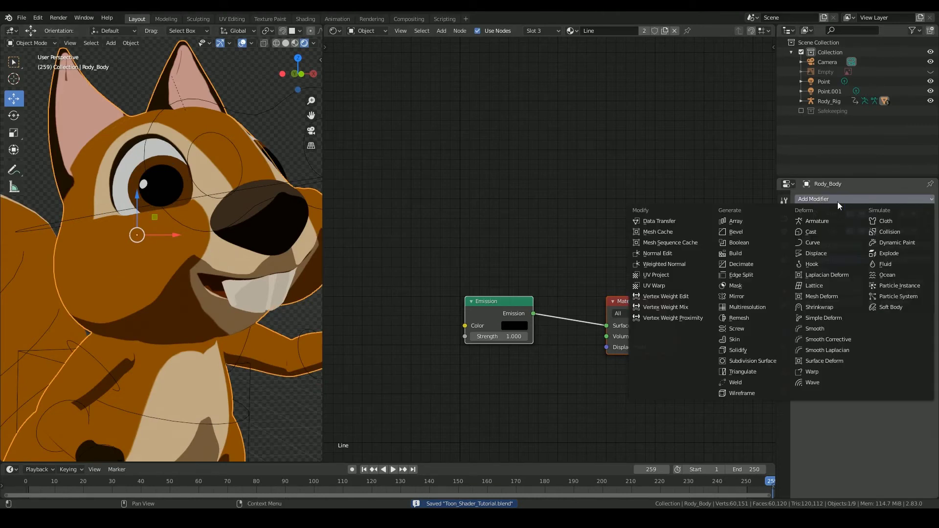
pyautogui.click(761, 349)
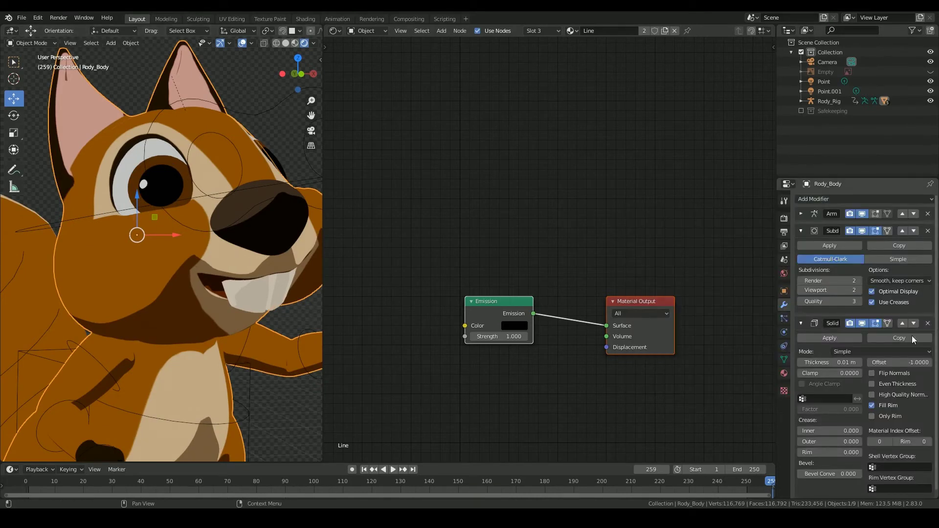
pyautogui.click(872, 405)
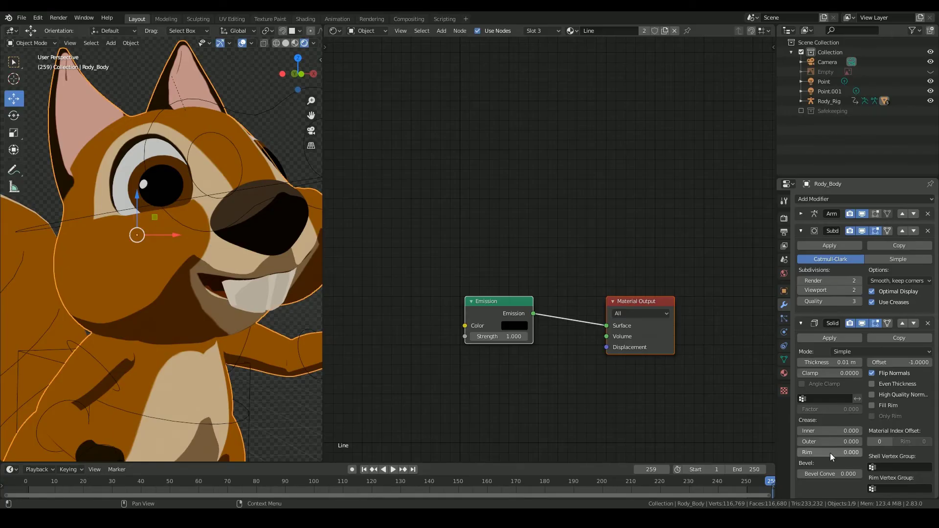
pyautogui.click(889, 442)
pyautogui.click(889, 441)
# Set the body's Solidify Thickness to -0.12 m and check the outline on the squirrel.
pyautogui.keyDown('shift'); pyautogui.moveTo(224, 330); pyautogui.dragTo(246, 331, button='middle'); pyautogui.keyUp('shift')
pyautogui.moveTo(838, 362); pyautogui.dragTo(812, 362)
pyautogui.scroll(-3, 34, 339)
pyautogui.moveTo(34, 339); pyautogui.dragTo(251, 189, button='middle')
pyautogui.hotkey('alt', 'a')
pyautogui.moveTo(127, 263); pyautogui.dragTo(135, 267, button='middle')
pyautogui.scroll(3, 135, 263)
pyautogui.rightClick(107, 282)
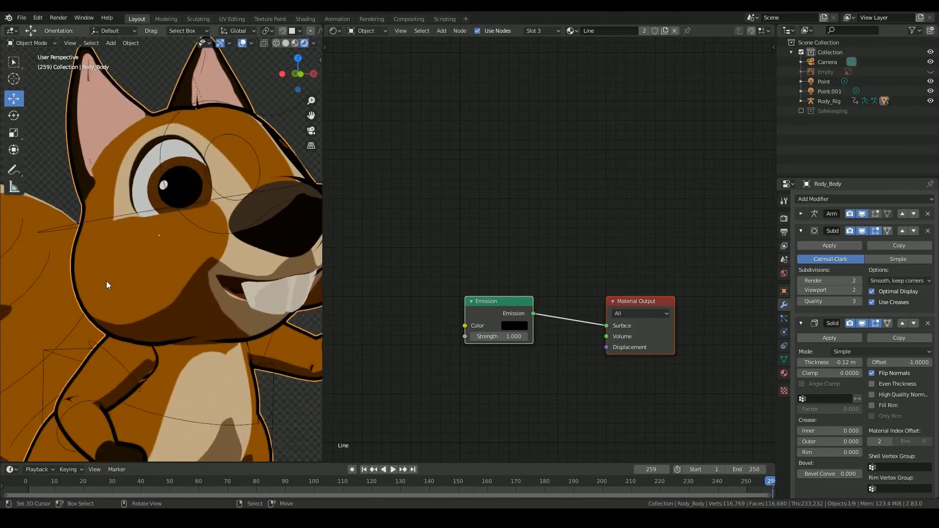
pyautogui.scroll(-4, 204, 278)
pyautogui.scroll(3, 204, 277)
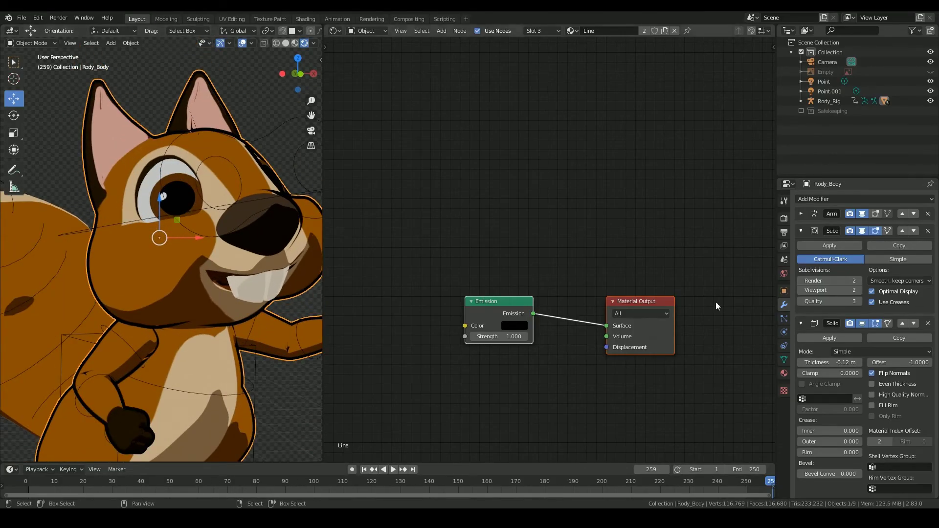
# Set the body's Solidify Clamp to 0.4 and Offset to 0, and save the file.
pyautogui.moveTo(828, 373)
pyautogui.mouseDown()
pyautogui.moveTo(854, 373)
pyautogui.moveTo(816, 374)
pyautogui.mouseUp()
pyautogui.write('0.0148')
pyautogui.press('Return')
pyautogui.moveTo(808, 373); pyautogui.dragTo(807, 373)
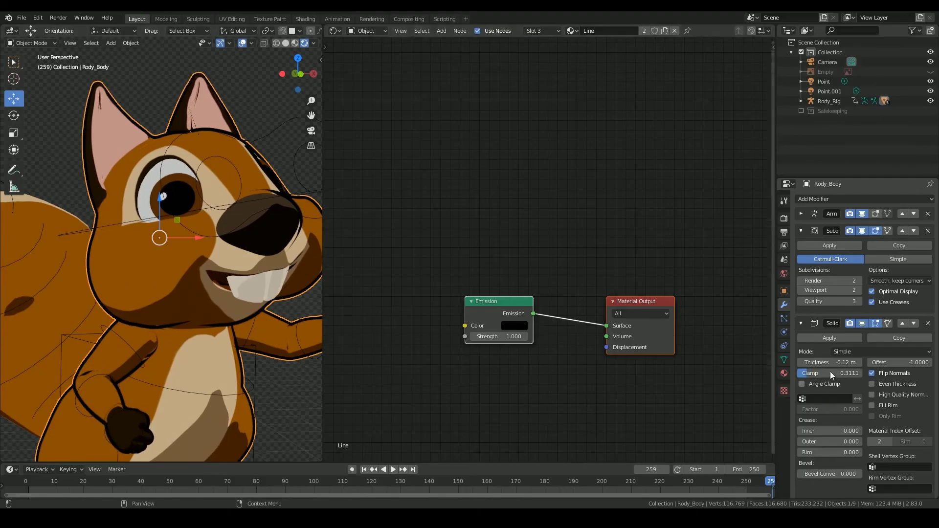
pyautogui.scroll(-3, 133, 145)
pyautogui.hotkey('alt', 'a')
pyautogui.moveTo(175, 241); pyautogui.dragTo(147, 358, button='middle')
pyautogui.scroll(3, 199, 241)
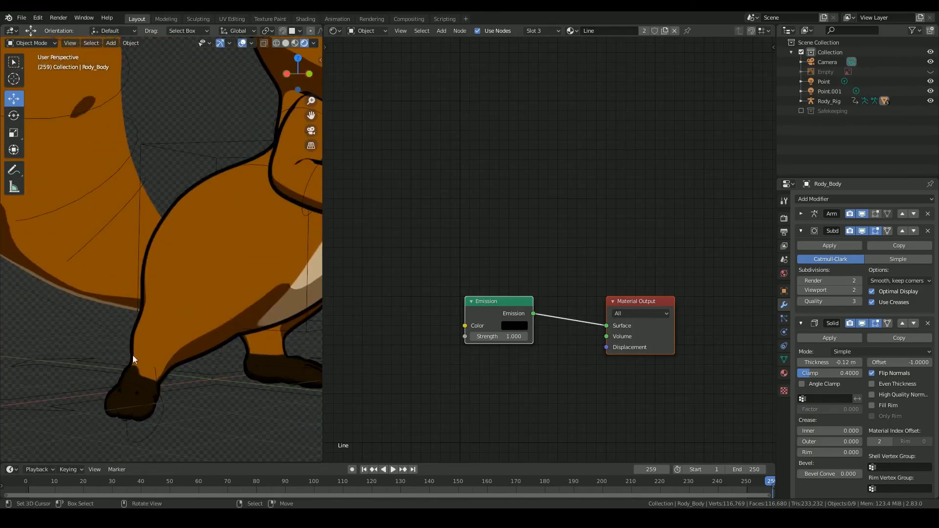
pyautogui.keyDown('ctrl'); pyautogui.moveTo(200, 253); pyautogui.dragTo(178, 239, button='middle'); pyautogui.keyUp('ctrl')
pyautogui.hotkey('ctrl', 's')
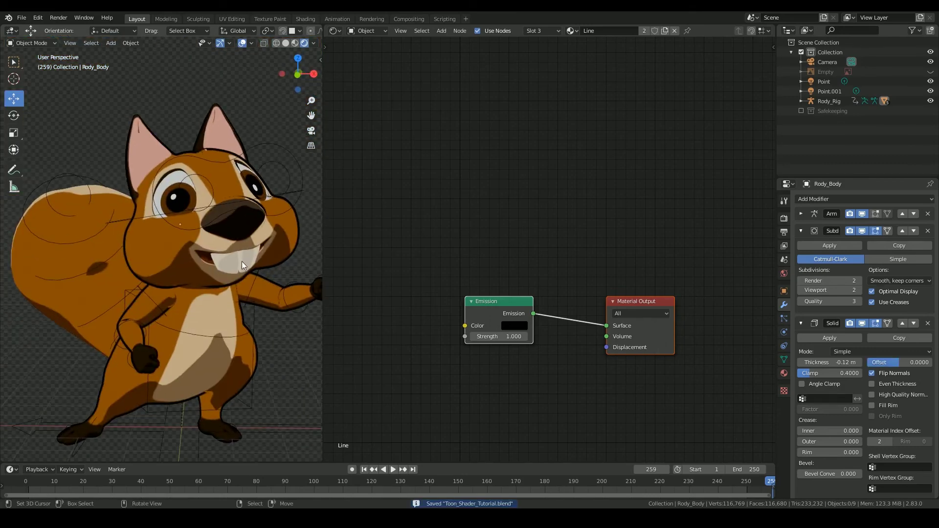
# Add a Solidify modifier to the teeth and save the file.
pyautogui.click(242, 261)
pyautogui.click(242, 261)
pyautogui.click(834, 198)
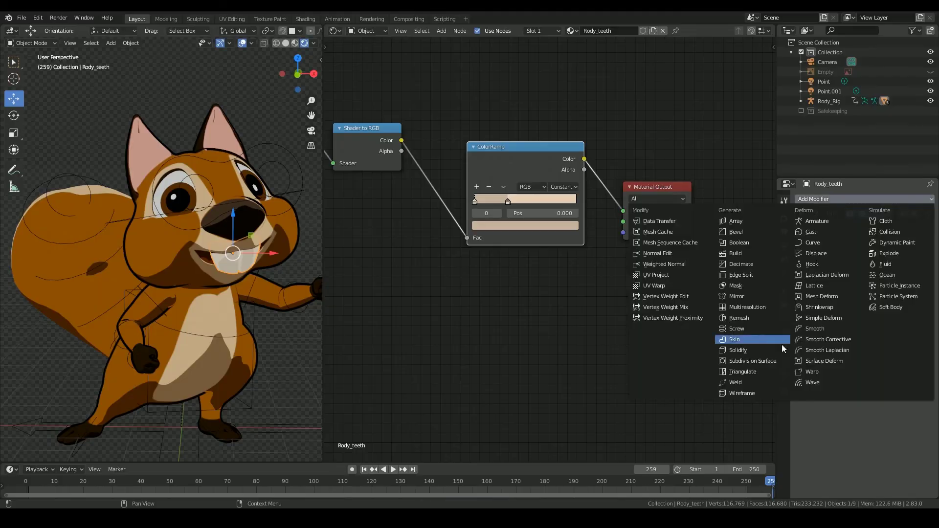
pyautogui.click(749, 352)
pyautogui.scroll(3, 219, 285)
pyautogui.hotkey('ctrl', 's')
# Add a second material slot to the teeth and assign the existing Line material to it.
pyautogui.click(783, 373)
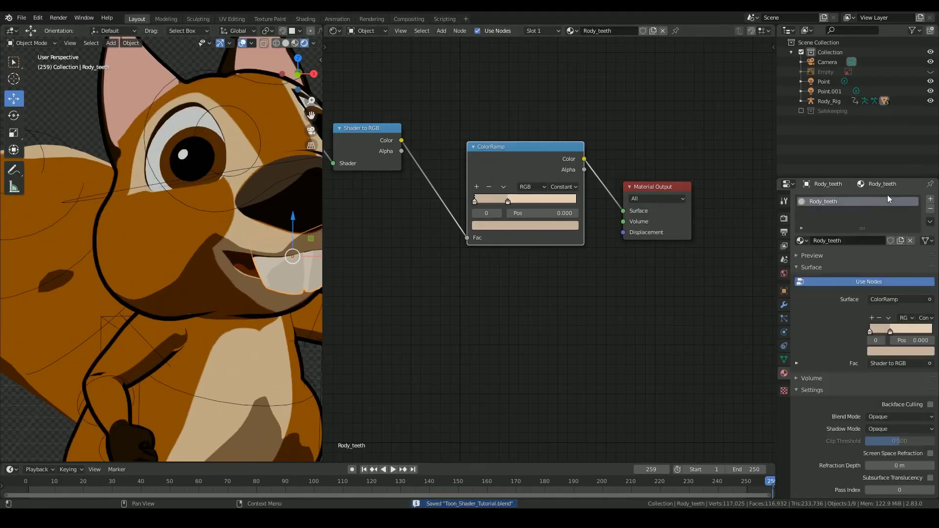
pyautogui.click(930, 199)
pyautogui.click(801, 261)
pyautogui.click(821, 284)
pyautogui.keyDown('shift'); pyautogui.moveTo(235, 244); pyautogui.dragTo(161, 224, button='middle'); pyautogui.keyUp('shift')
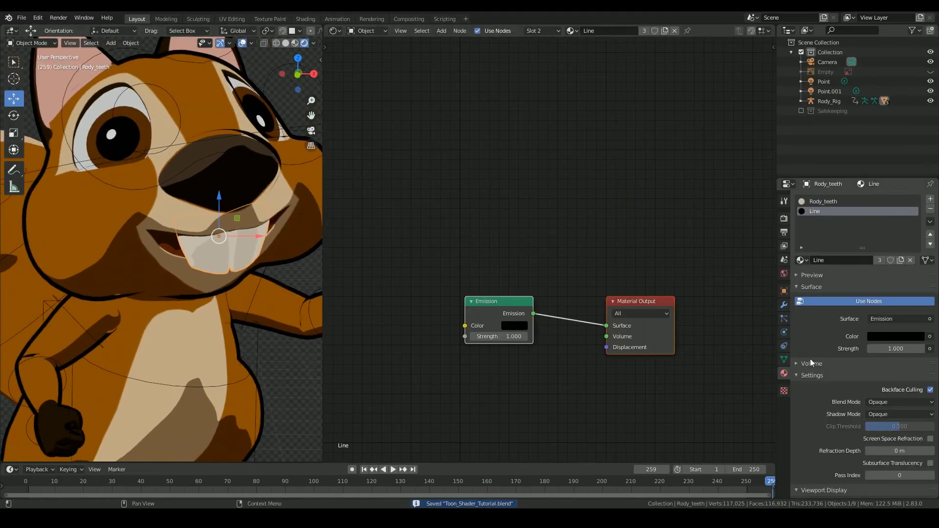
# Set the teeth's Solidify to Flip Normals, no Fill Rim and Material Index Offset 1, and fine-tune its negative Thickness.
pyautogui.click(783, 304)
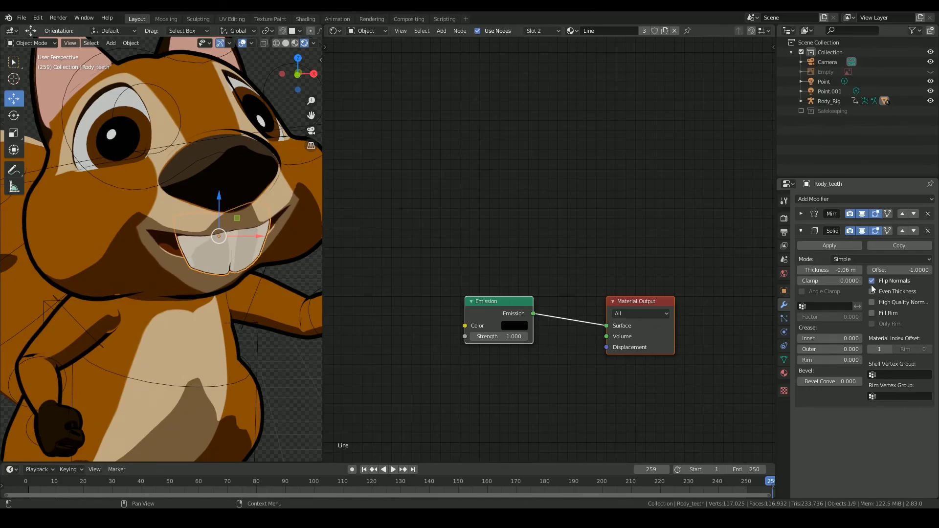
pyautogui.scroll(5, 207, 288)
pyautogui.moveTo(831, 270); pyautogui.dragTo(822, 270)
pyautogui.scroll(-5, 183, 315)
# Add a Solidify outline to the tail with Flip Normals, no Fill Rim and Material Index Offset 1, and adjust its Clamp and Thickness.
pyautogui.moveTo(184, 315); pyautogui.dragTo(90, 312, button='middle')
pyautogui.click(90, 312)
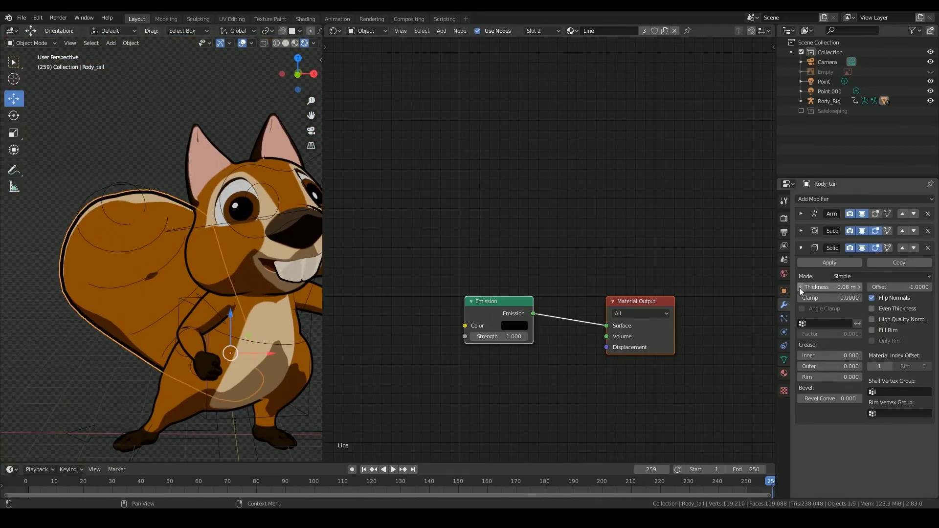
pyautogui.moveTo(812, 298); pyautogui.dragTo(845, 297)
pyautogui.moveTo(122, 169); pyautogui.dragTo(176, 166, button='middle')
pyautogui.scroll(-1, 176, 166)
pyautogui.moveTo(857, 287); pyautogui.dragTo(842, 287)
# Deselect everything, enlarge the 3D viewport and hide its overlays to inspect the outlined squirrel.
pyautogui.moveTo(230, 186); pyautogui.dragTo(191, 195, button='middle')
pyautogui.rightClick(218, 215)
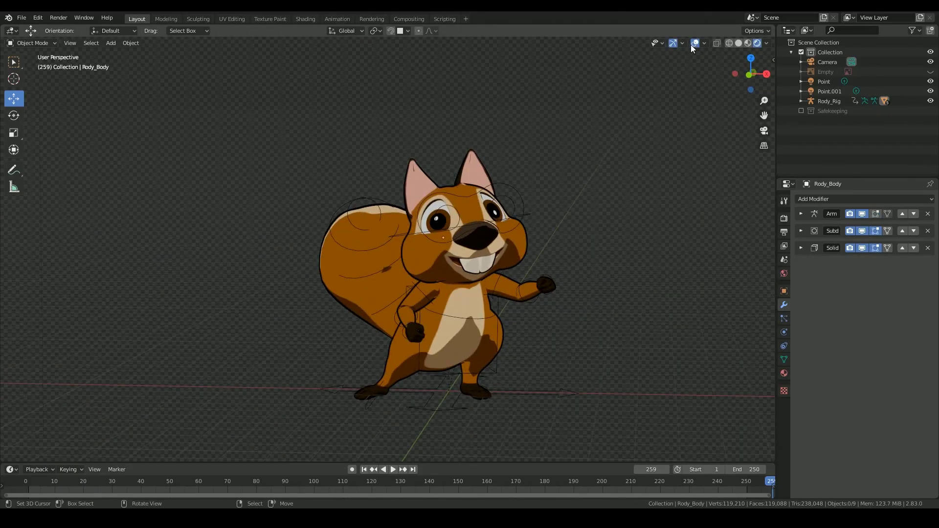
pyautogui.click(693, 44)
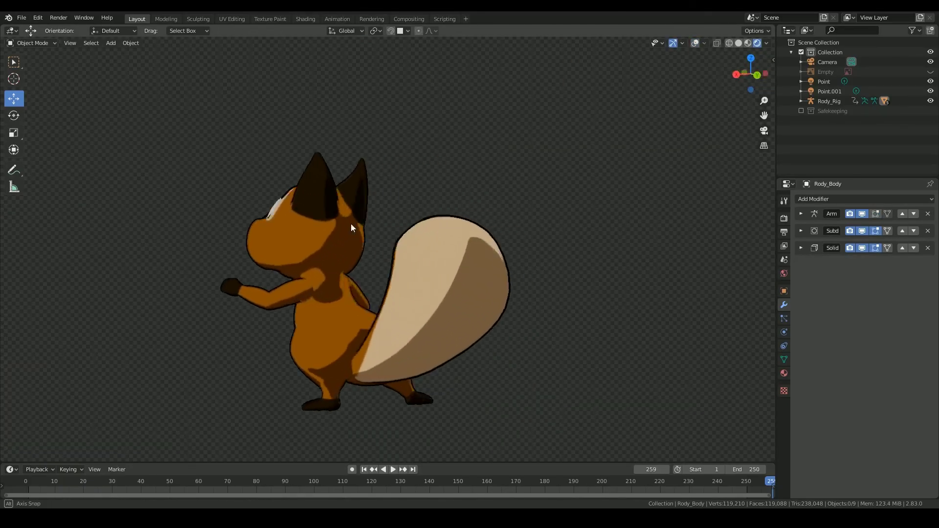